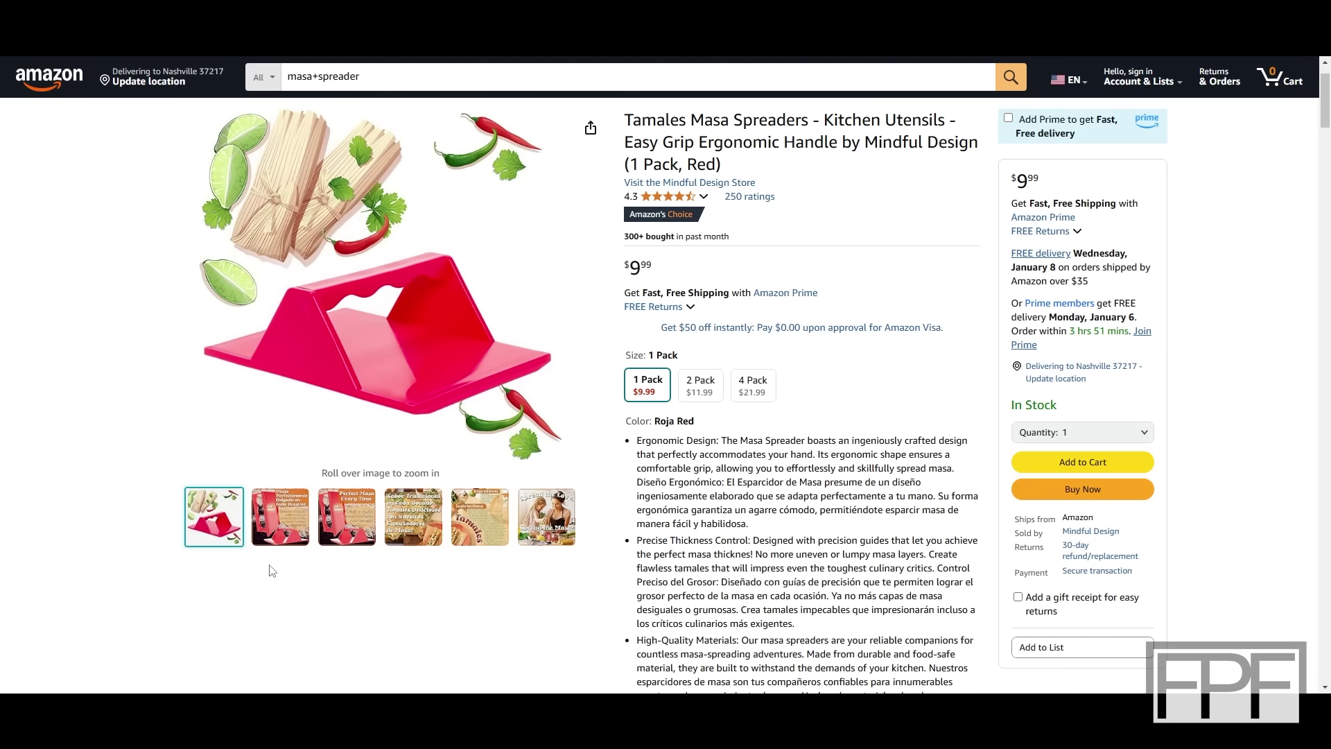
Preview the red masa spreader's product photos and highlight its $9.99 price.
mouse_move(270, 539)
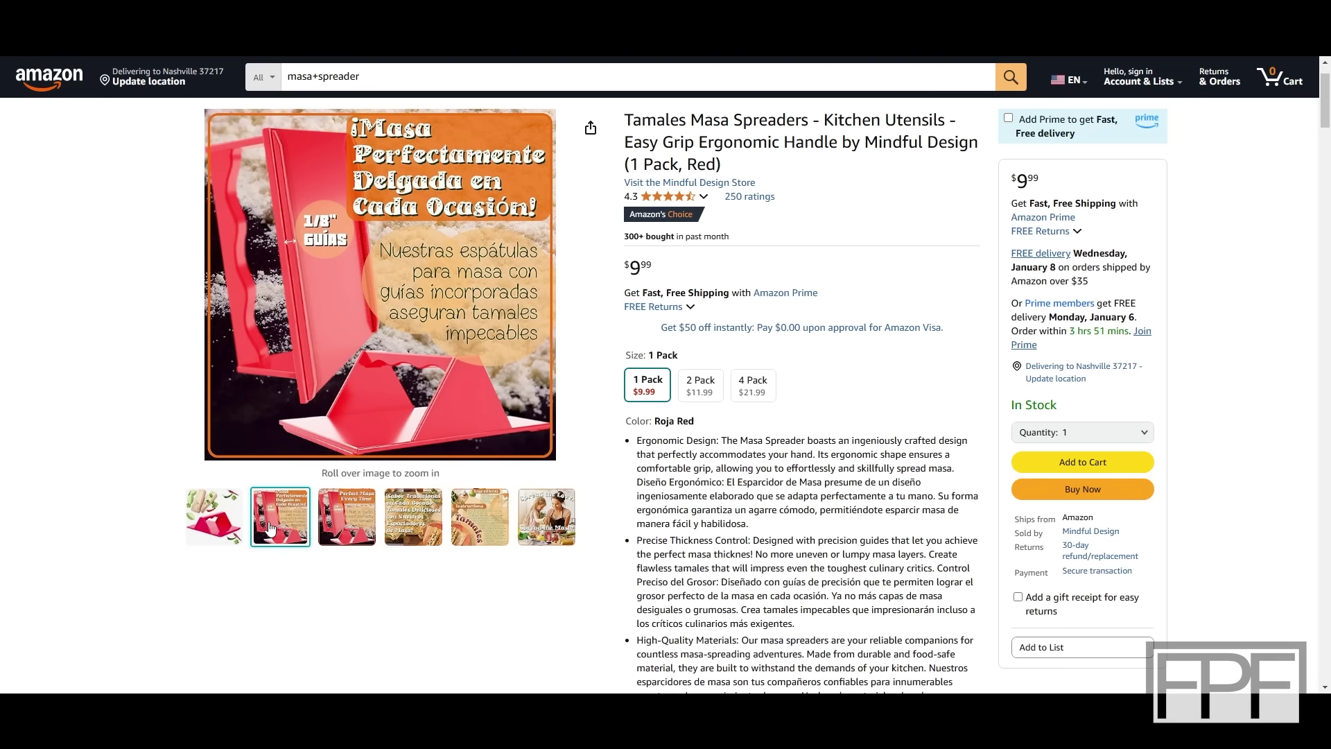
mouse_move(310, 241)
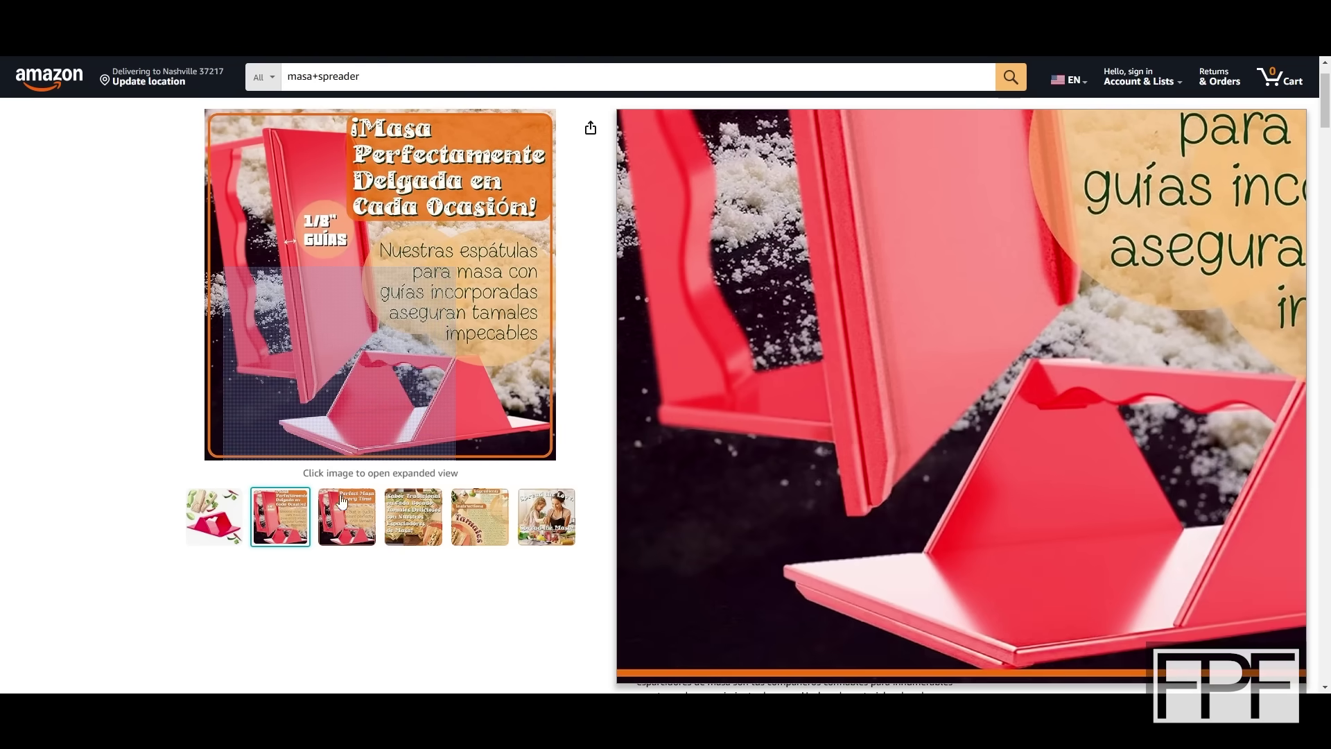
mouse_move(347, 517)
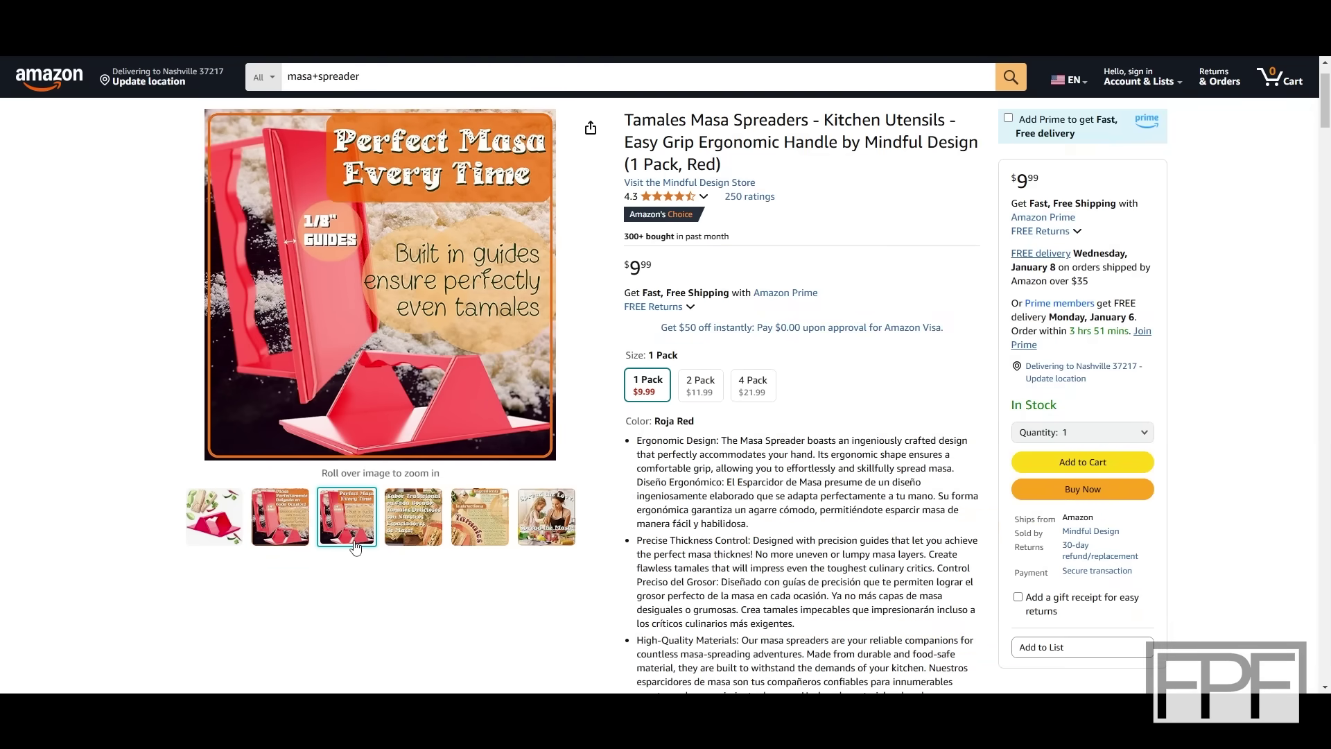
mouse_move(546, 517)
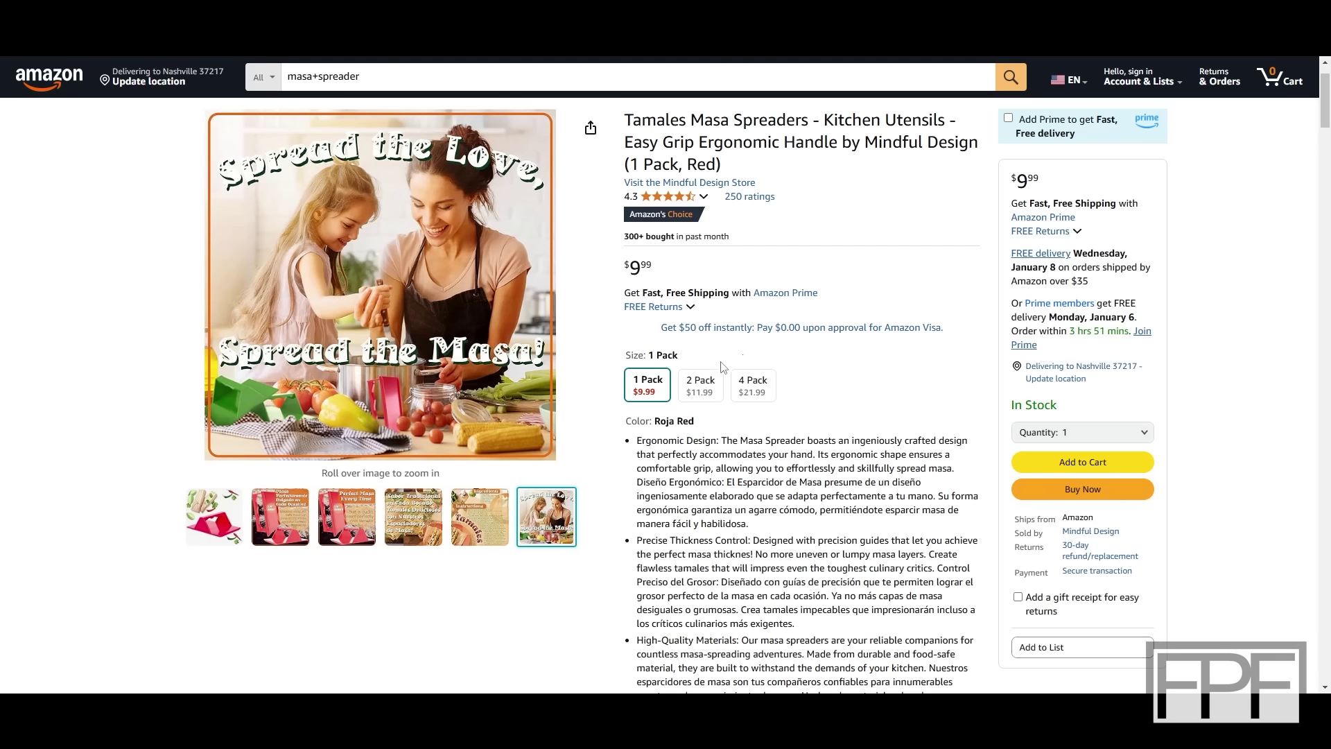
left_click_drag(652, 269, 626, 276)
left_click(710, 271)
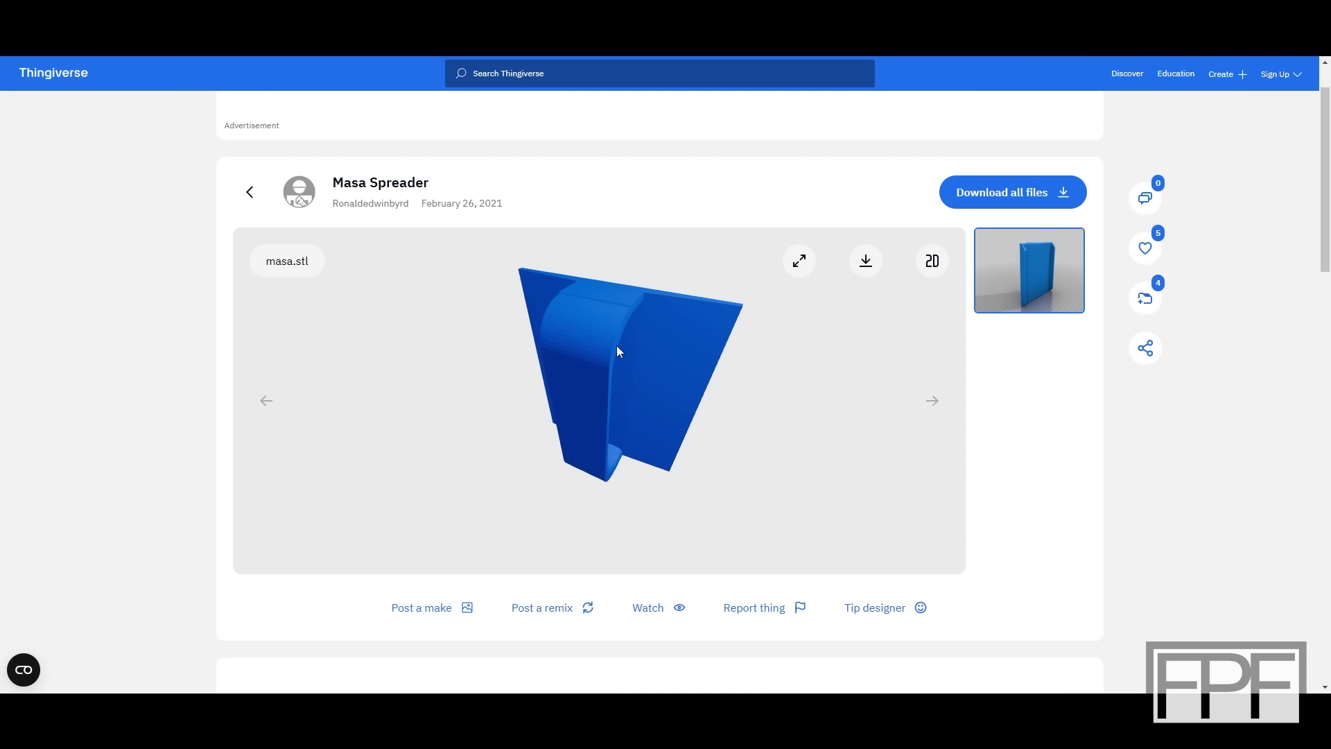
left_click_drag(617, 347, 540, 346)
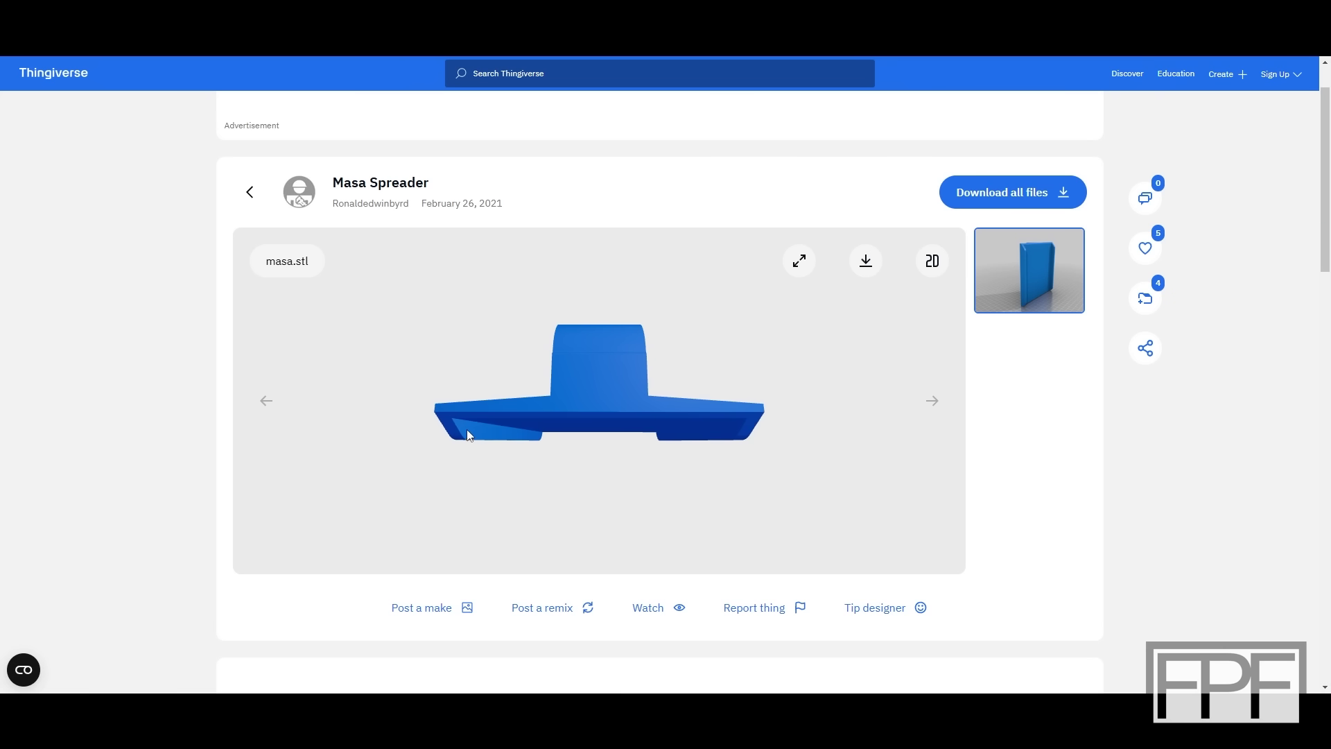
left_click_drag(484, 426, 604, 469)
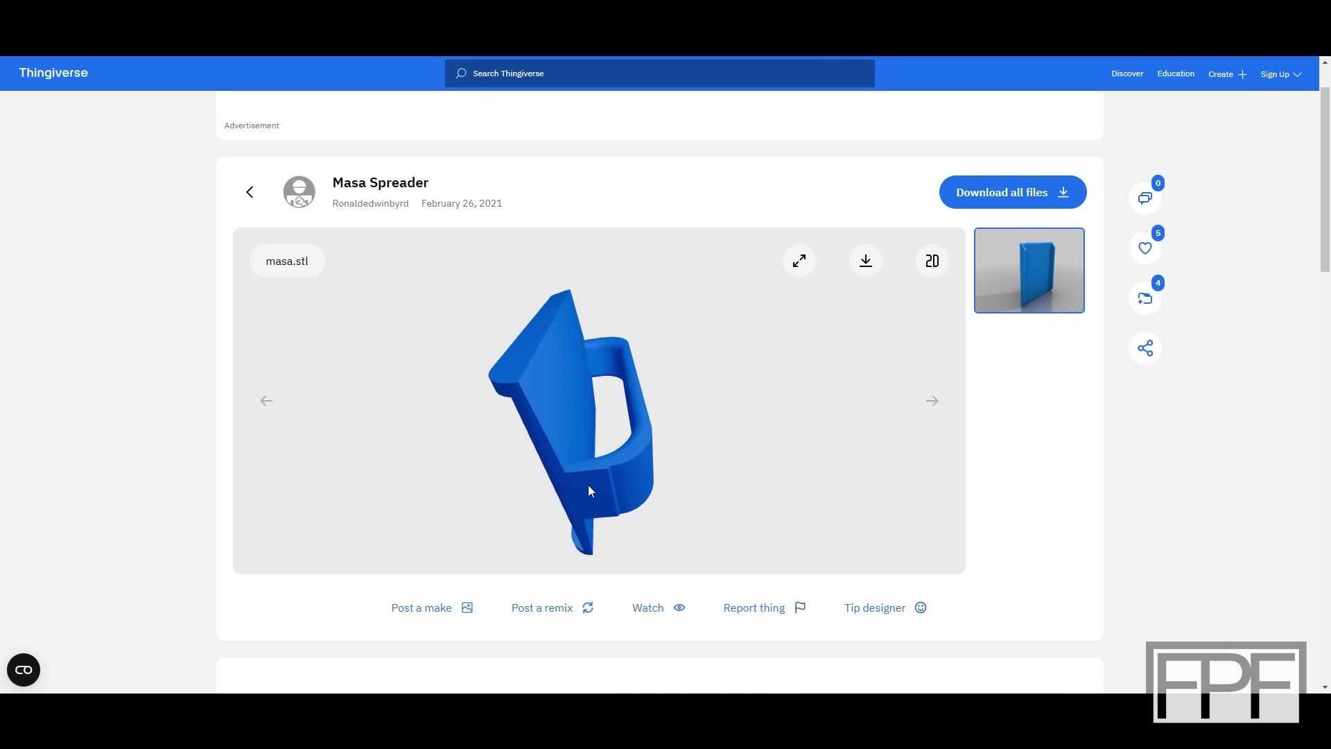
mouse_move(589, 489)
left_mouse_down()
mouse_move(609, 538)
mouse_move(597, 441)
mouse_move(598, 468)
left_mouse_up()
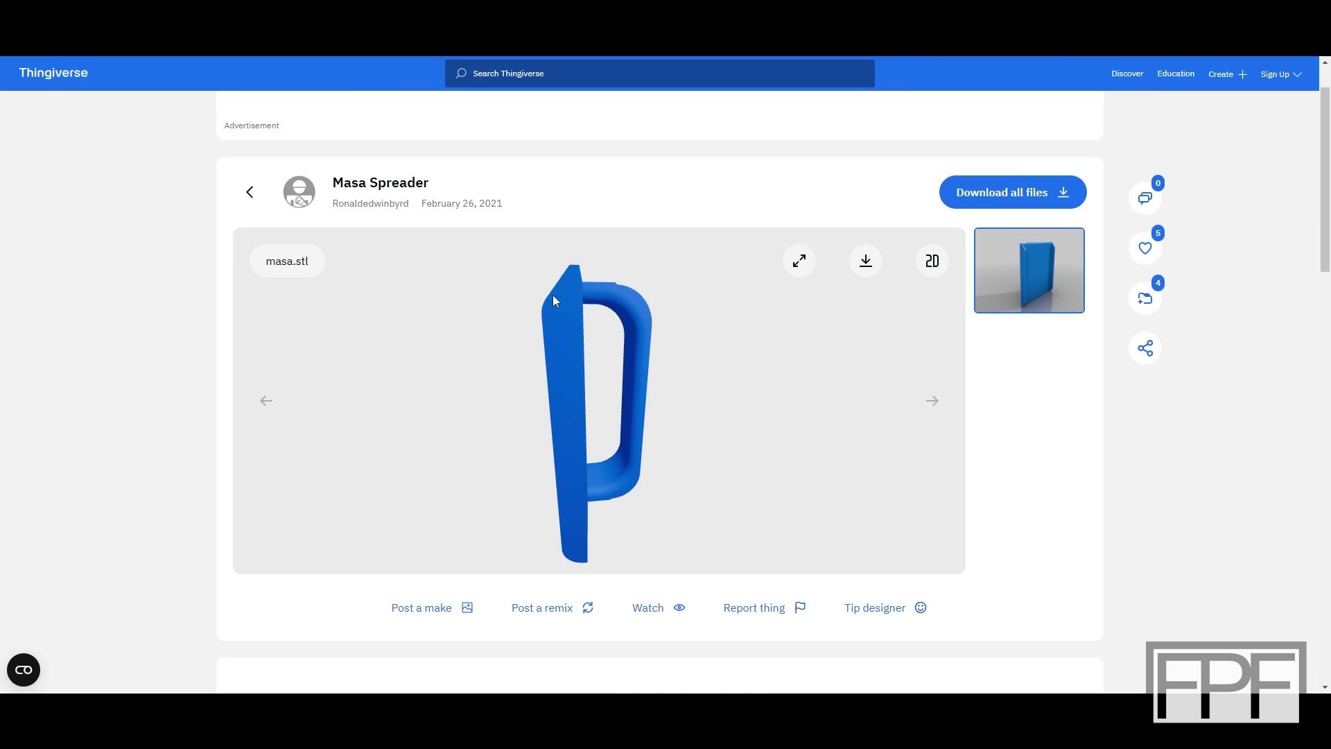
left_click_drag(569, 282, 651, 315)
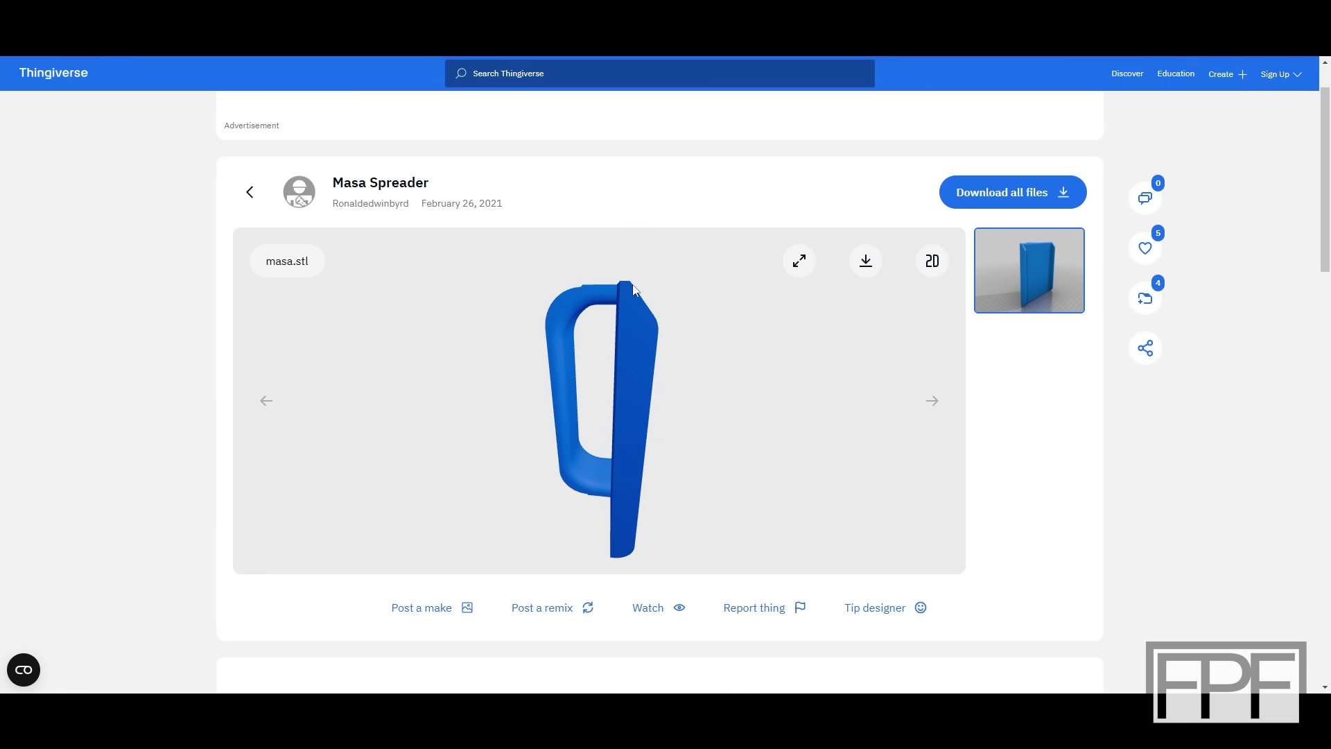
left_click_drag(664, 431, 632, 568)
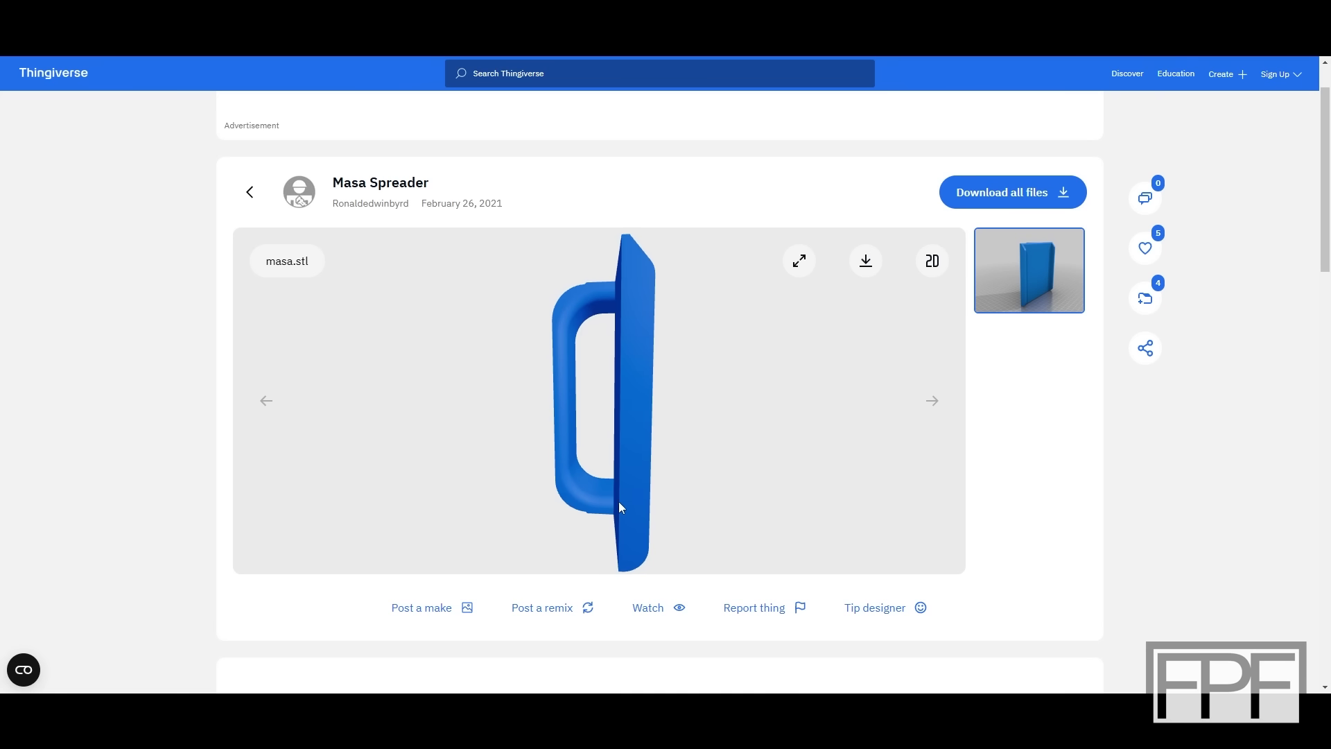
mouse_move(619, 501)
left_mouse_down()
mouse_move(568, 364)
mouse_move(572, 521)
mouse_move(635, 409)
mouse_move(573, 301)
mouse_move(586, 452)
mouse_move(617, 492)
left_mouse_up()
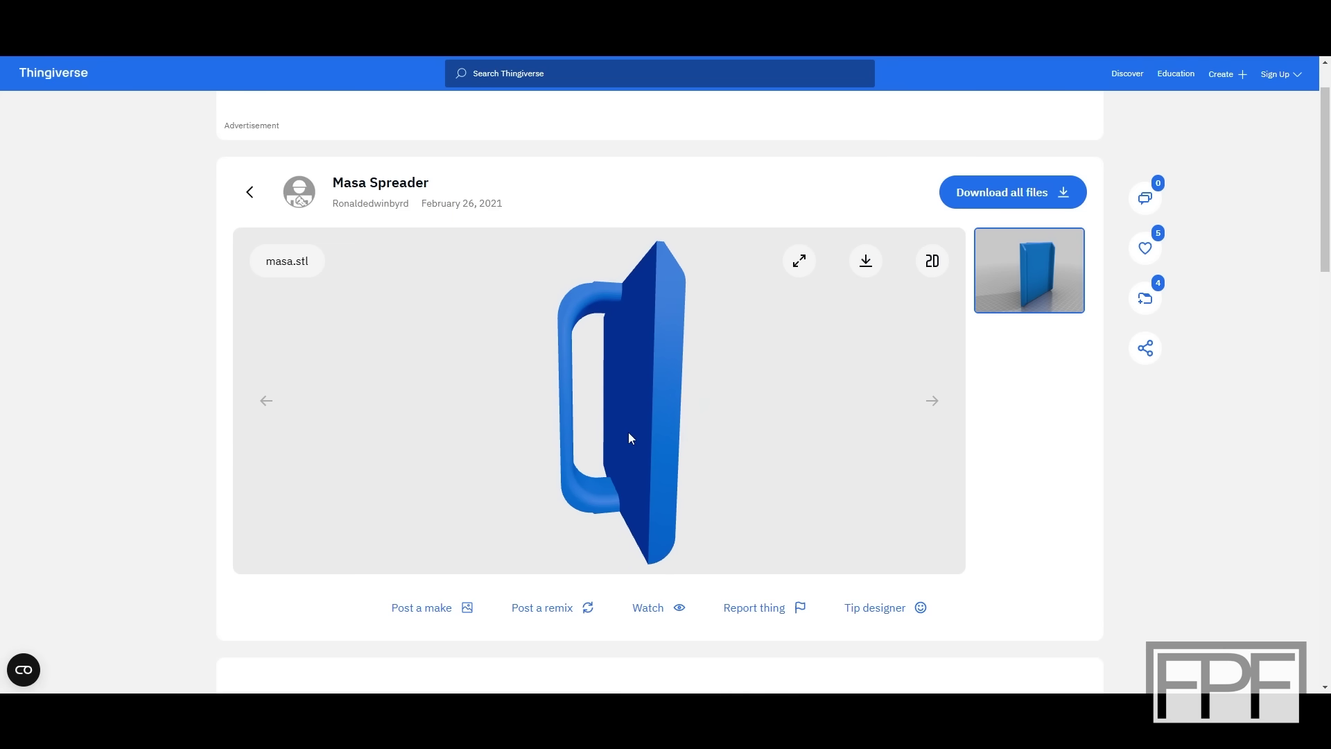
left_click_drag(630, 437, 613, 480)
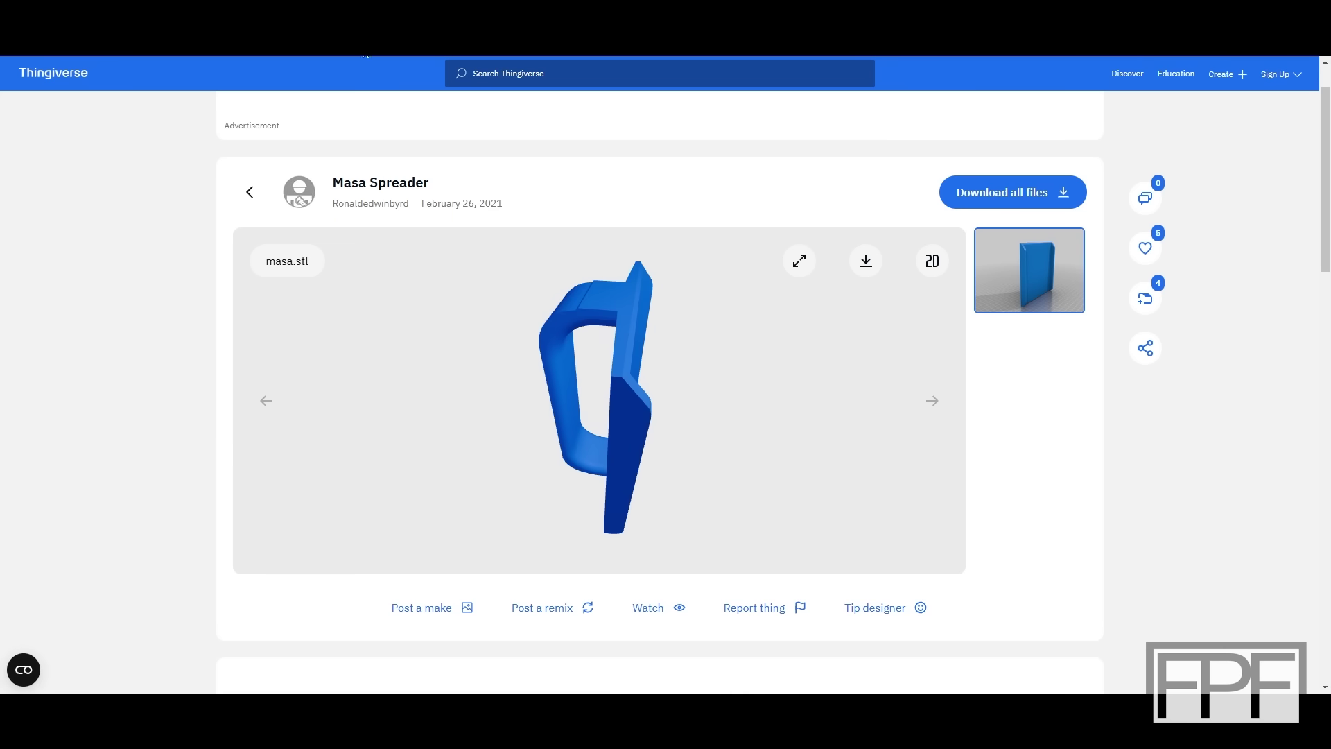
left_click(367, 55)
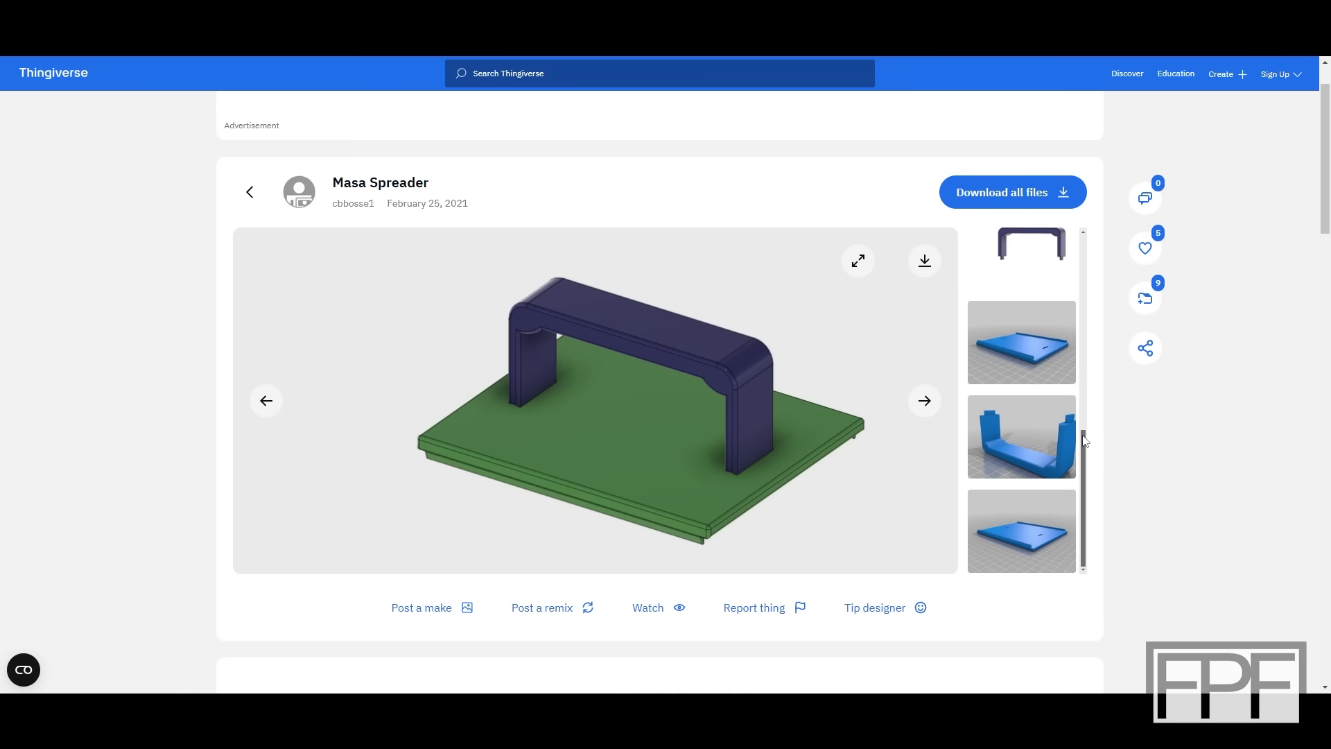
Scroll through the arched-handle Masa Spreader's thumbnail strip on Thingiverse.
left_click_drag(1086, 452, 1079, 321)
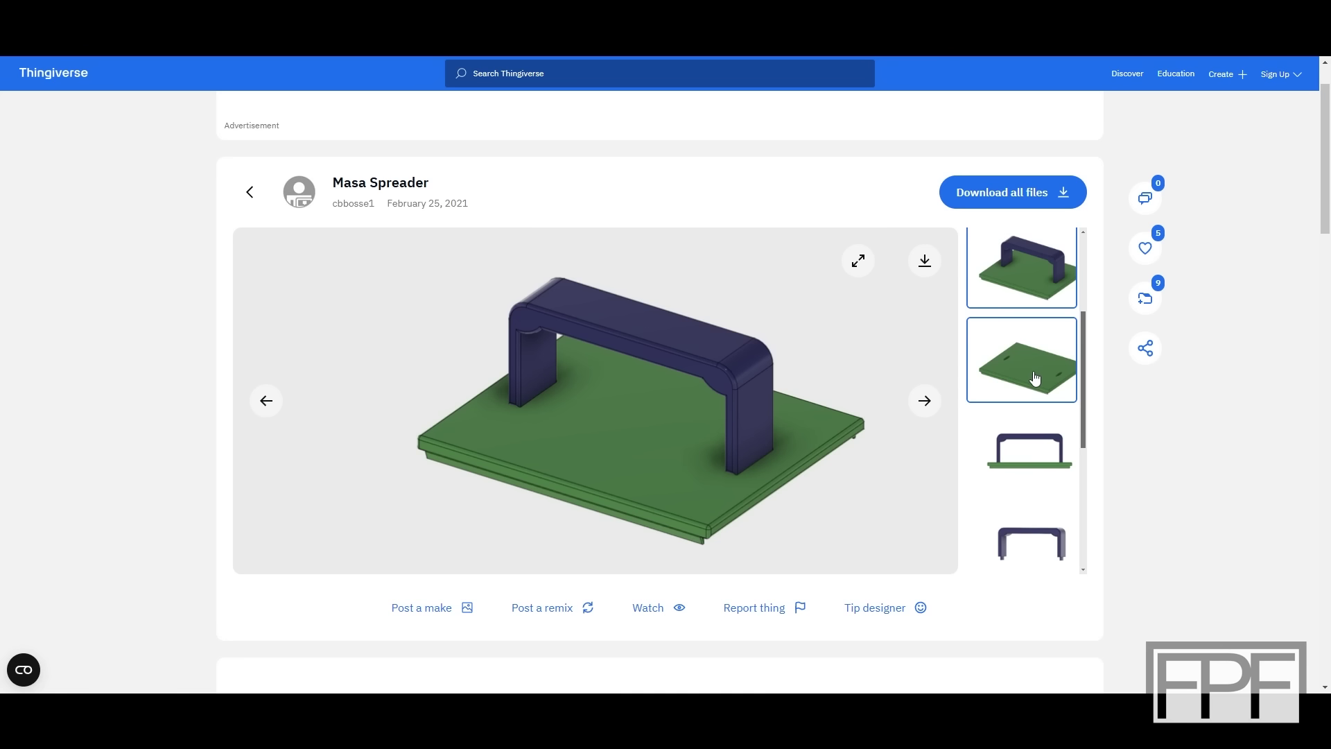
left_click_drag(1084, 354, 1086, 359)
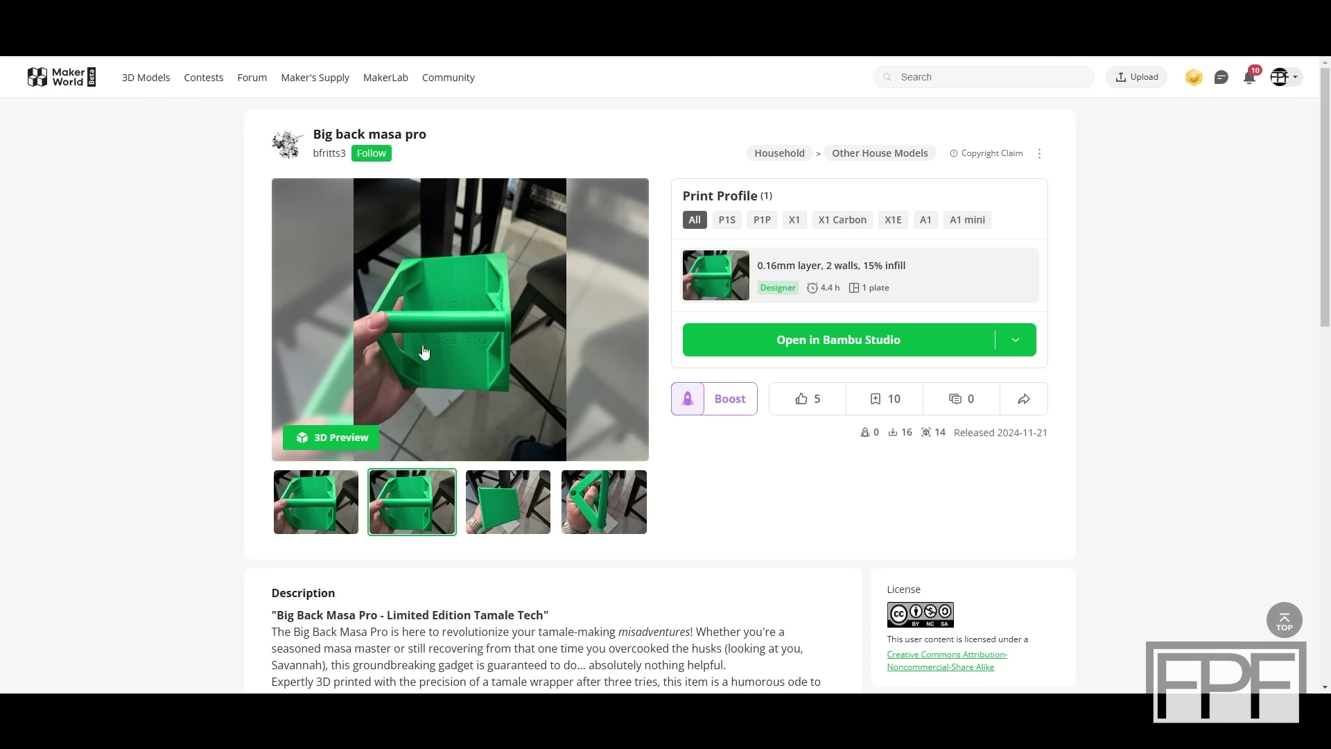
left_click(340, 439)
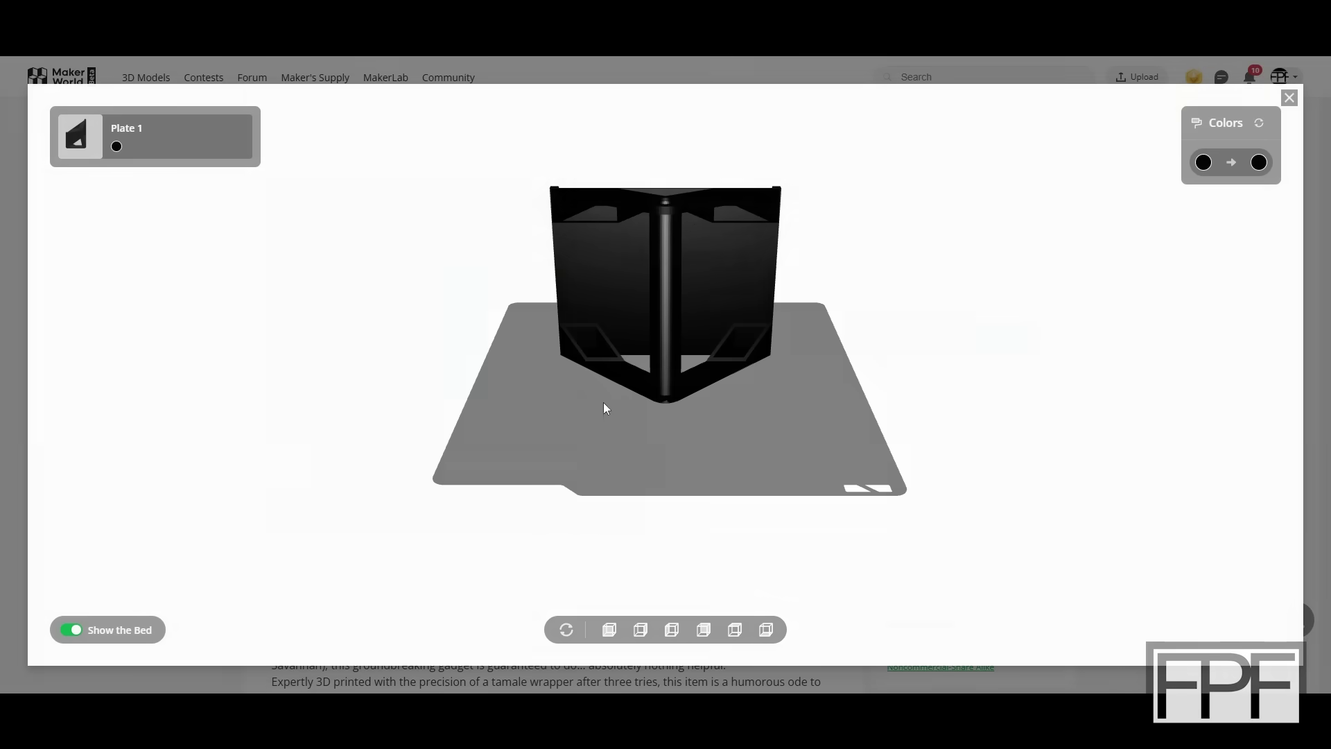
left_click(1260, 162)
left_click_drag(1200, 276, 1203, 224)
left_click(987, 262)
left_click_drag(987, 262, 900, 219)
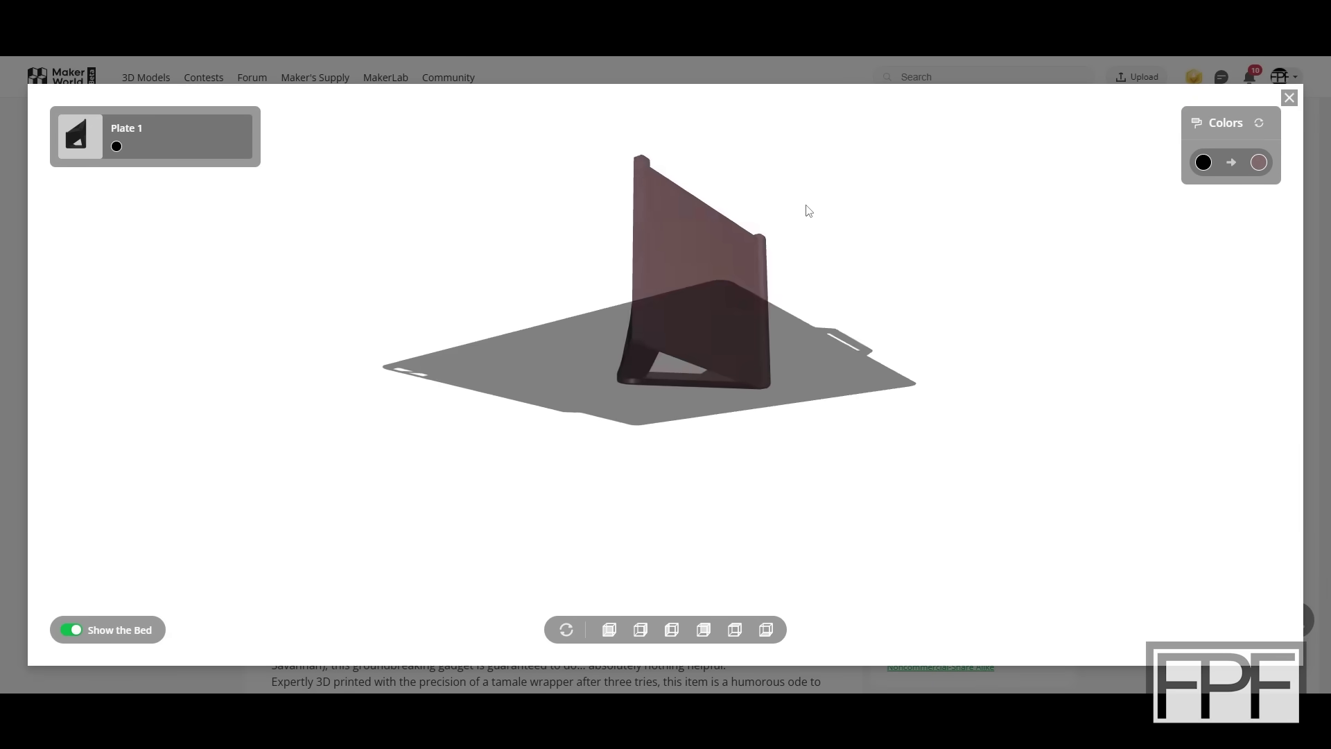
left_click_drag(809, 210, 630, 360)
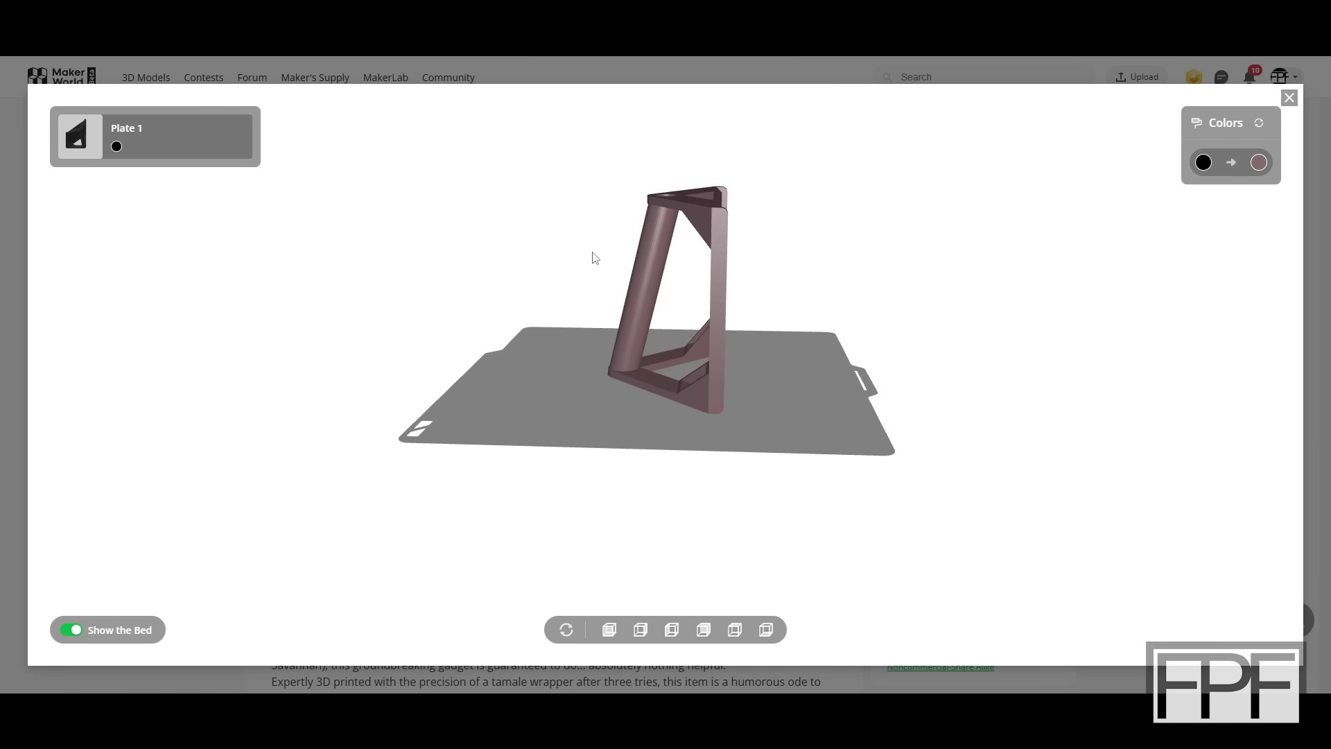
left_click_drag(595, 258, 599, 293)
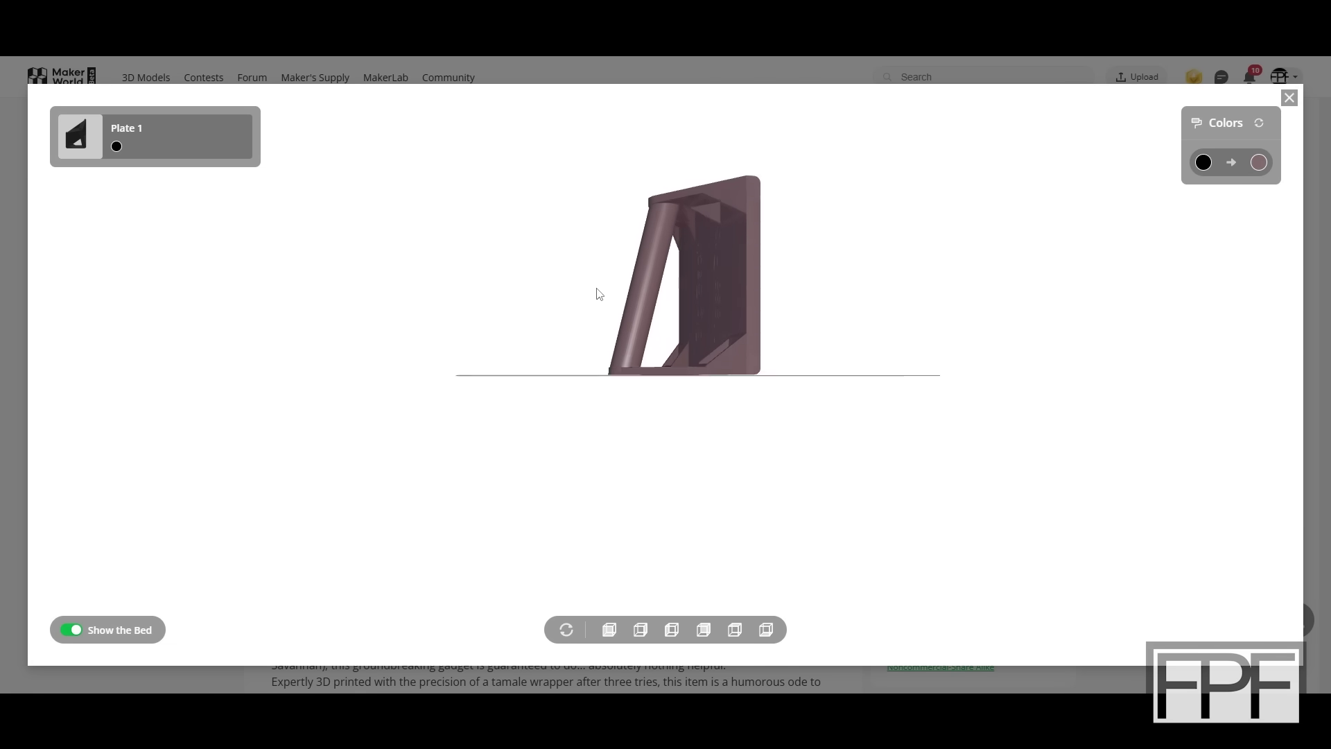
left_click_drag(622, 250, 766, 327)
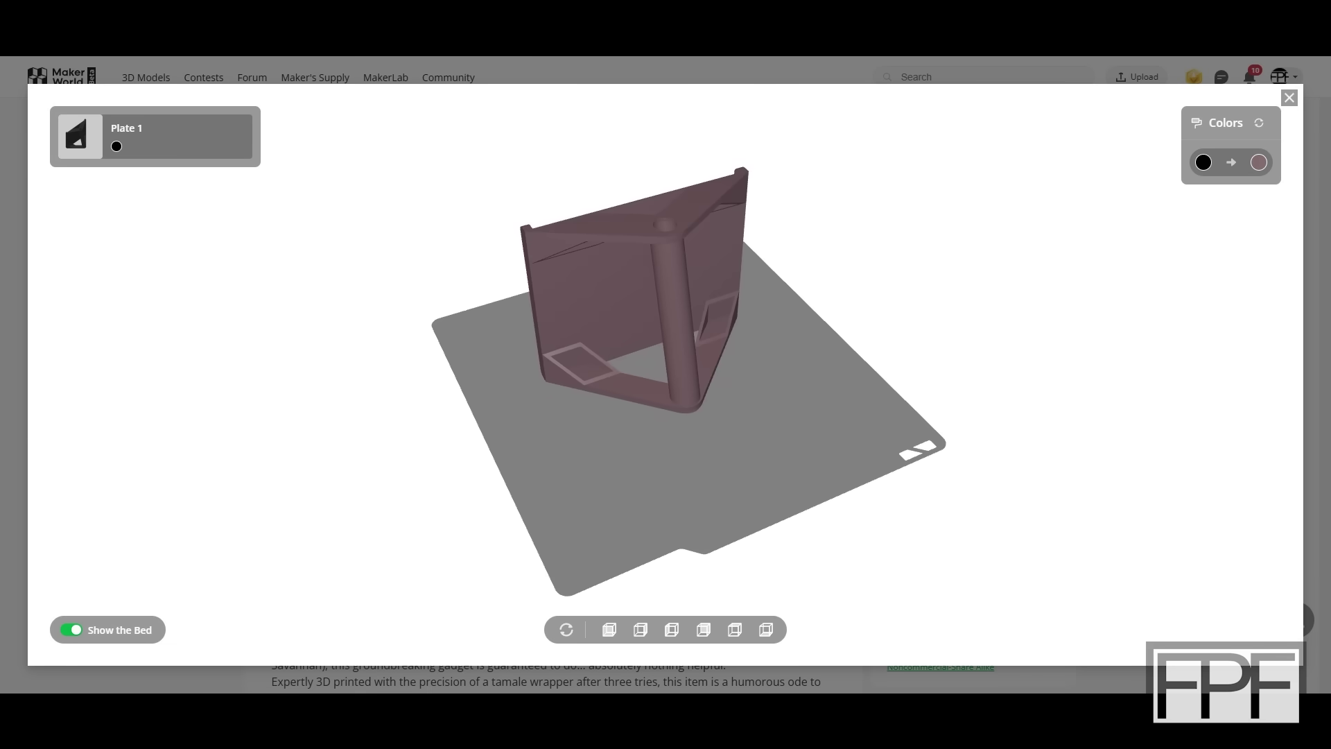
left_click(1290, 98)
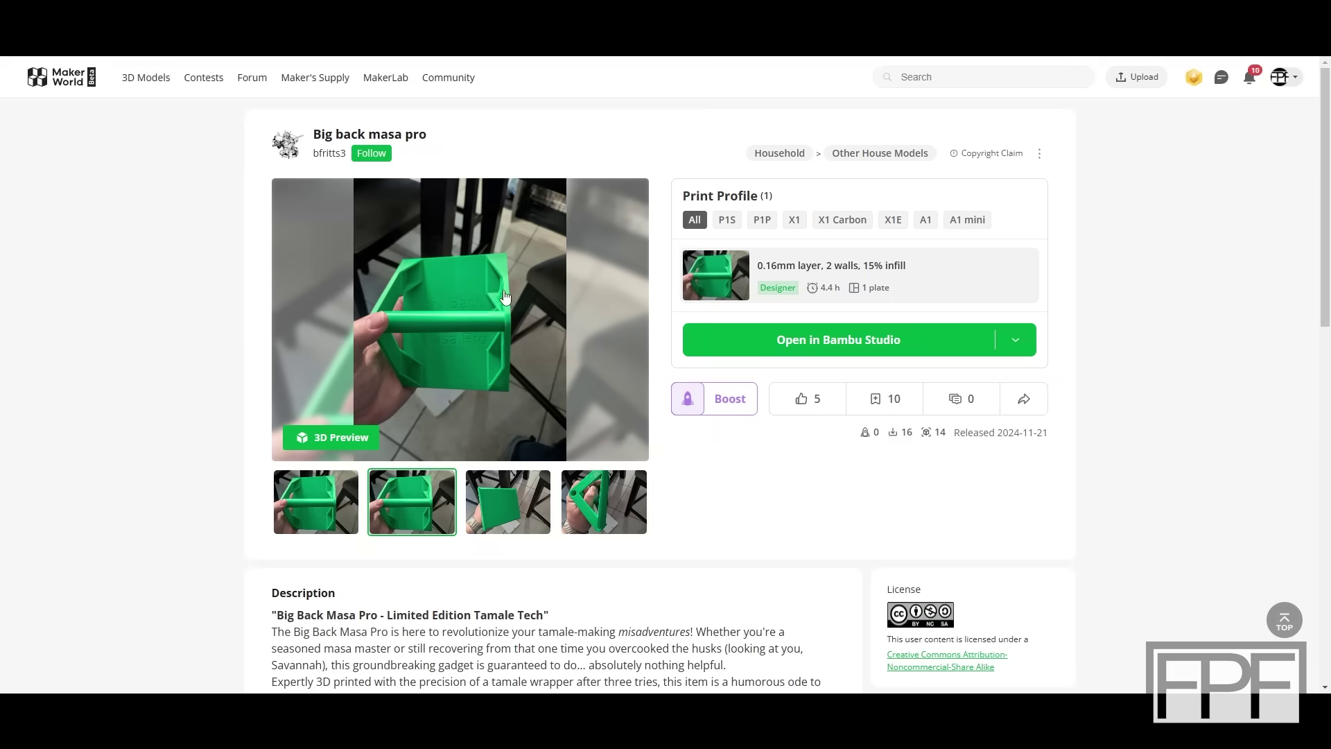
View the MakerWorld photos full-size, pick the green triangular frame photo, then close the viewer.
left_click(474, 355)
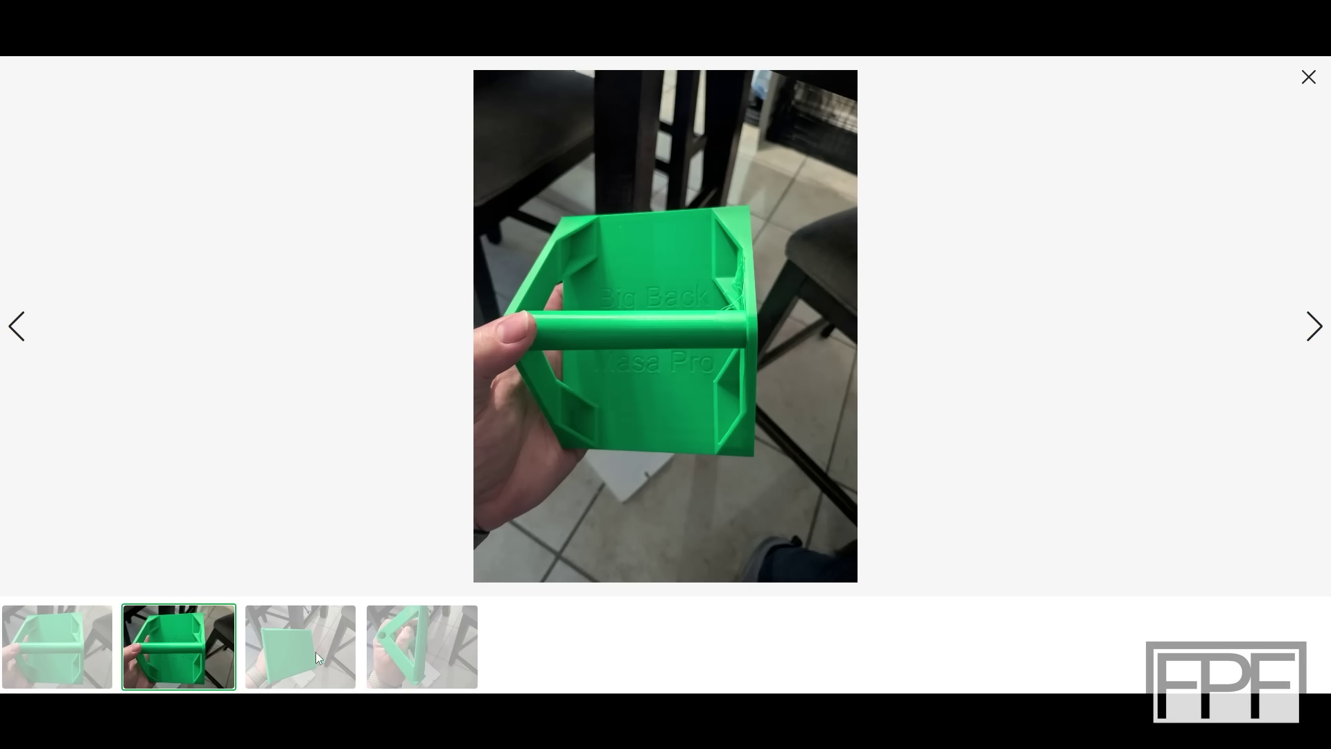
left_click(406, 631)
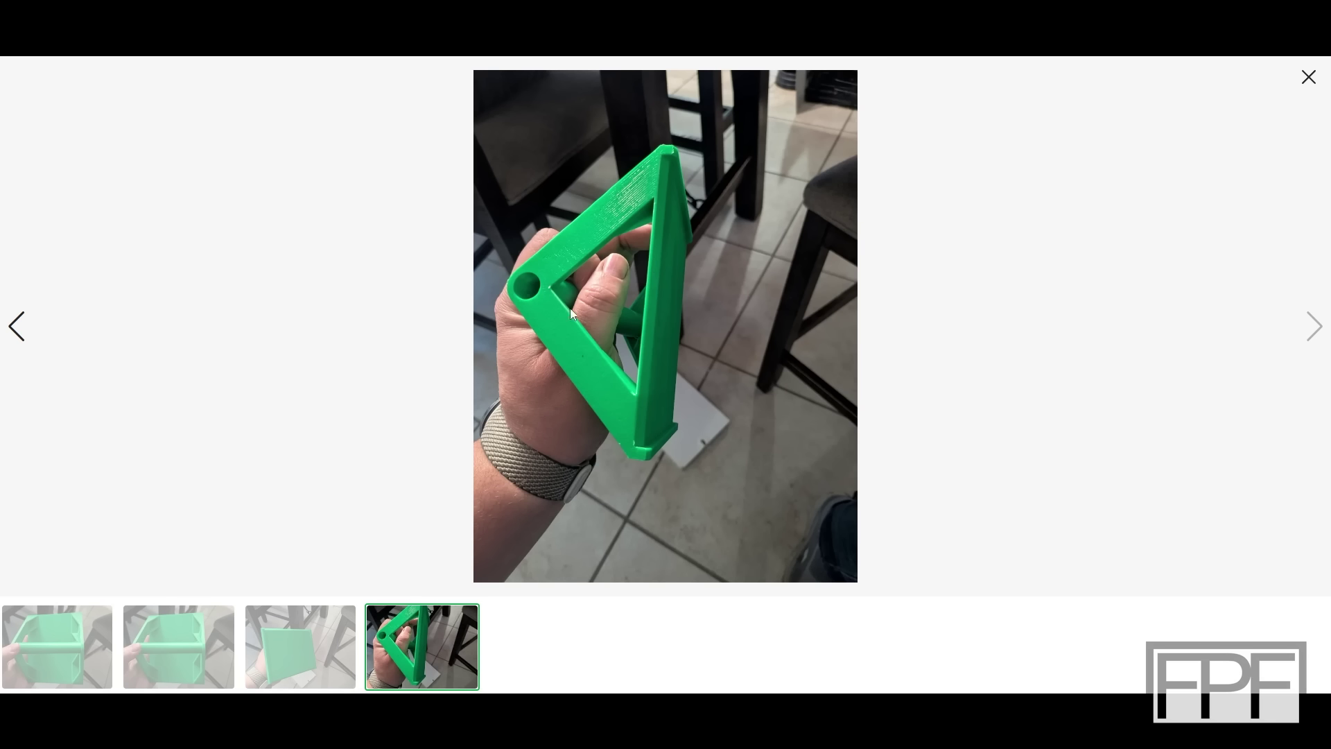
left_click(1029, 213)
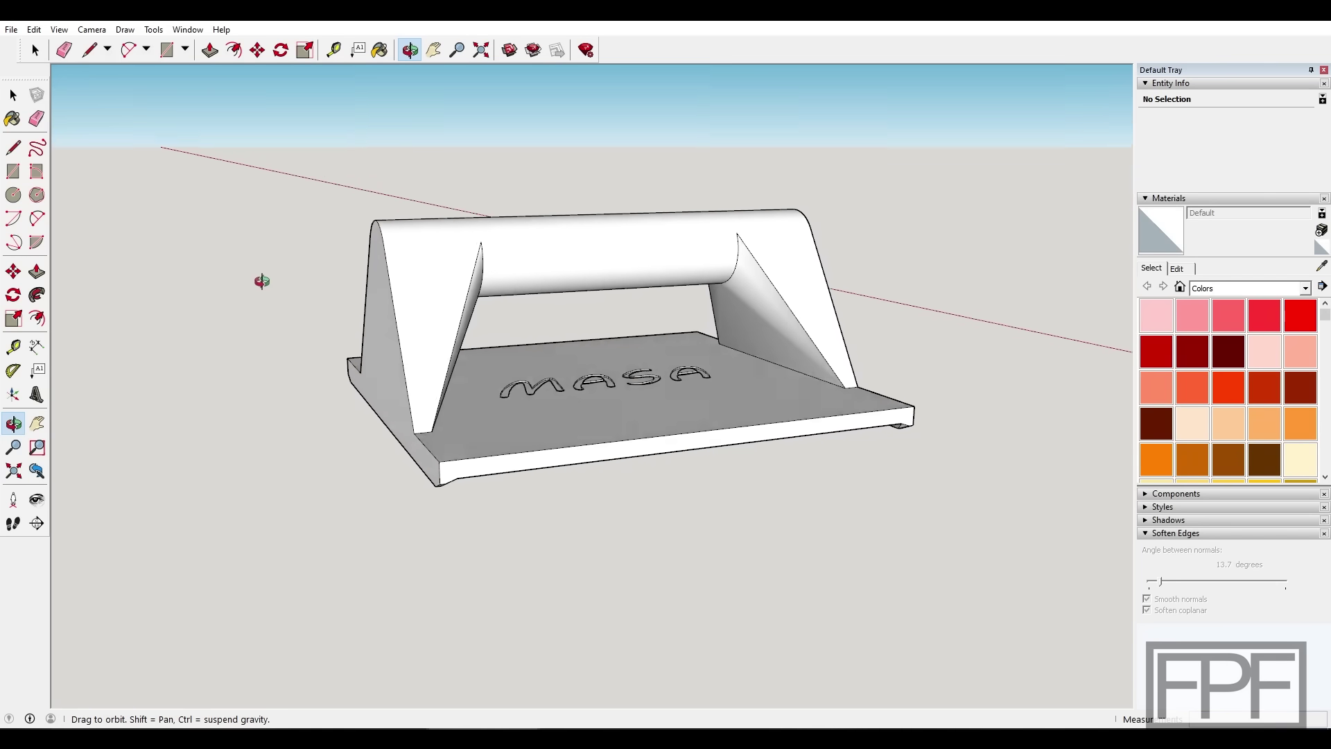
scroll(264, 284, "down", 3)
left_click_drag(274, 329, 352, 437)
key("space")
scroll(343, 441, "down", 2)
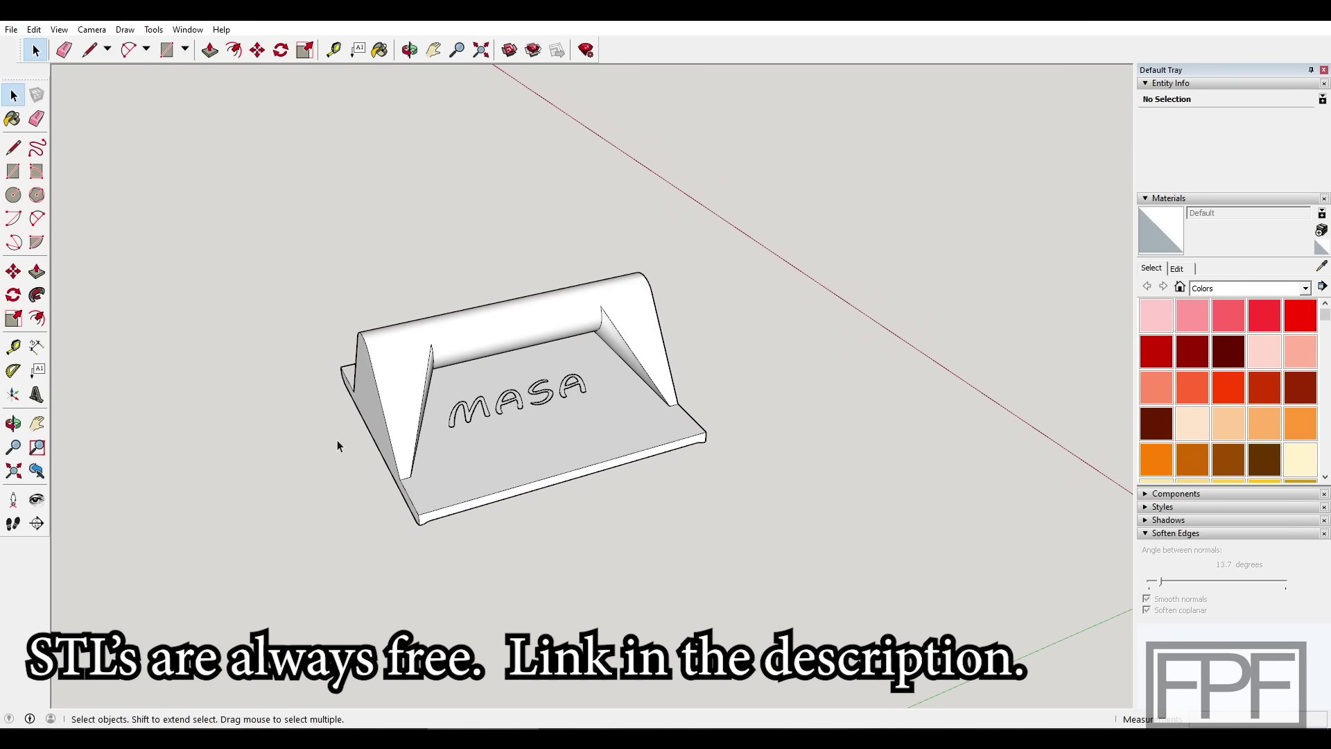
middle_click_drag(335, 444, 418, 281)
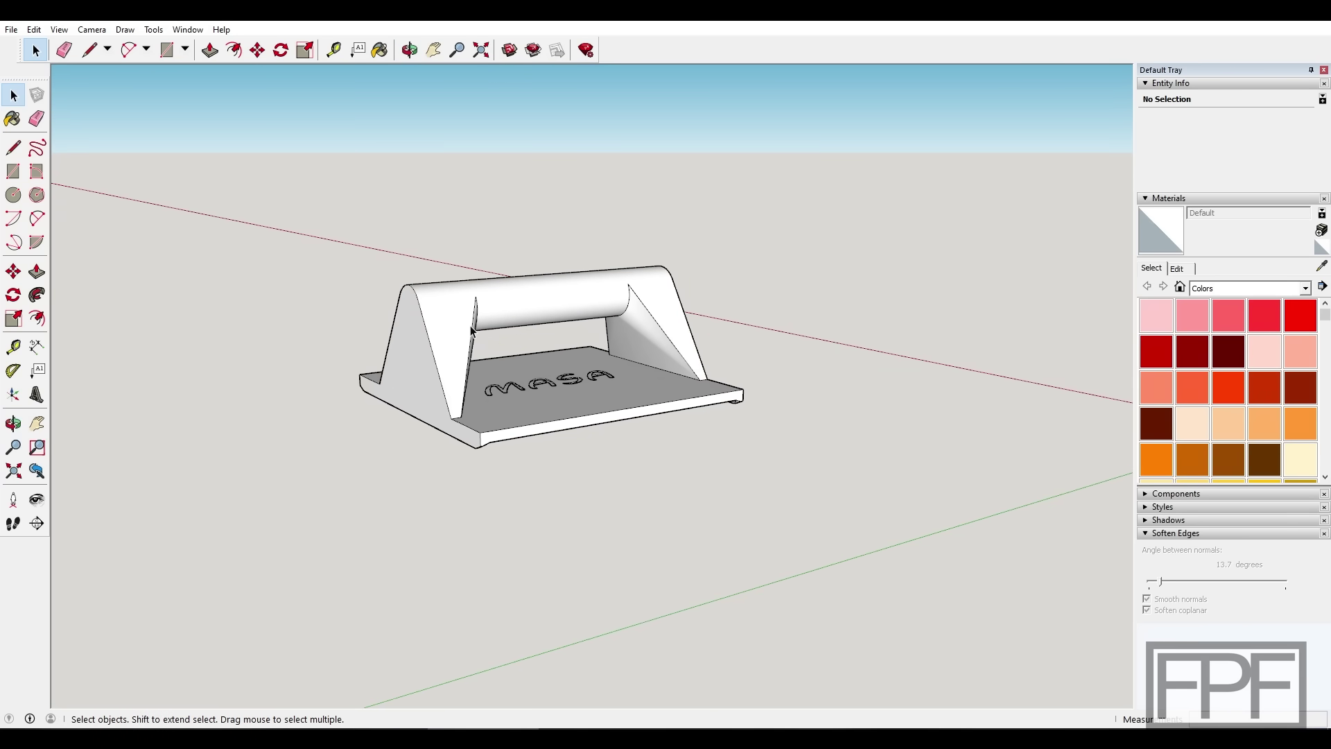
middle_click_drag(537, 387, 438, 382)
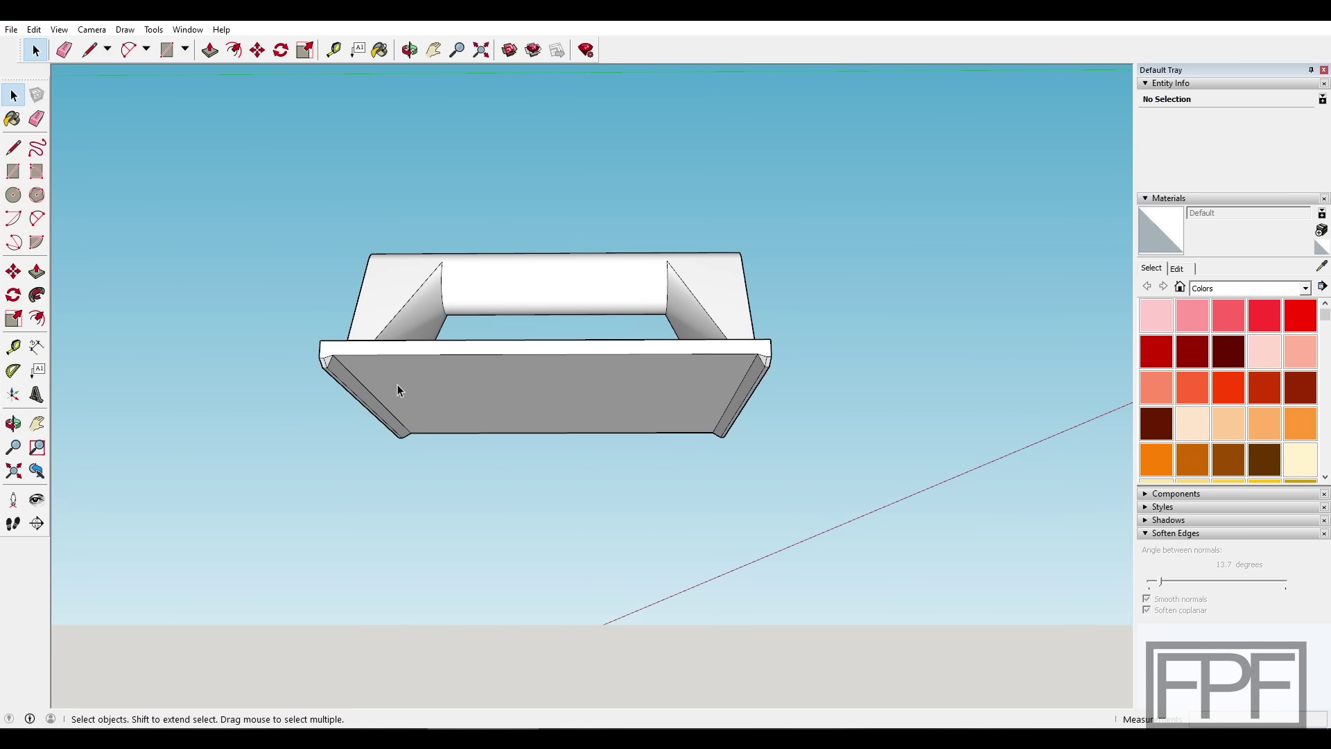
left_click(566, 388)
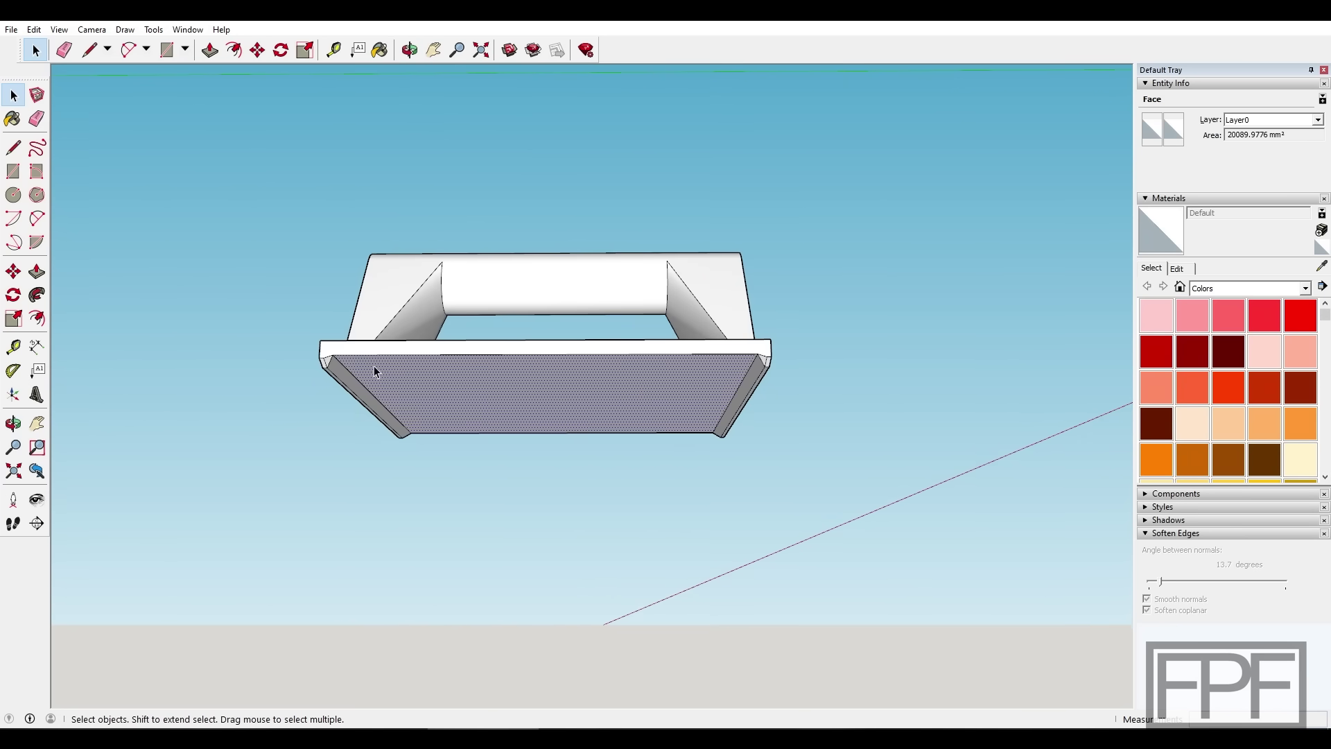
left_click(342, 379)
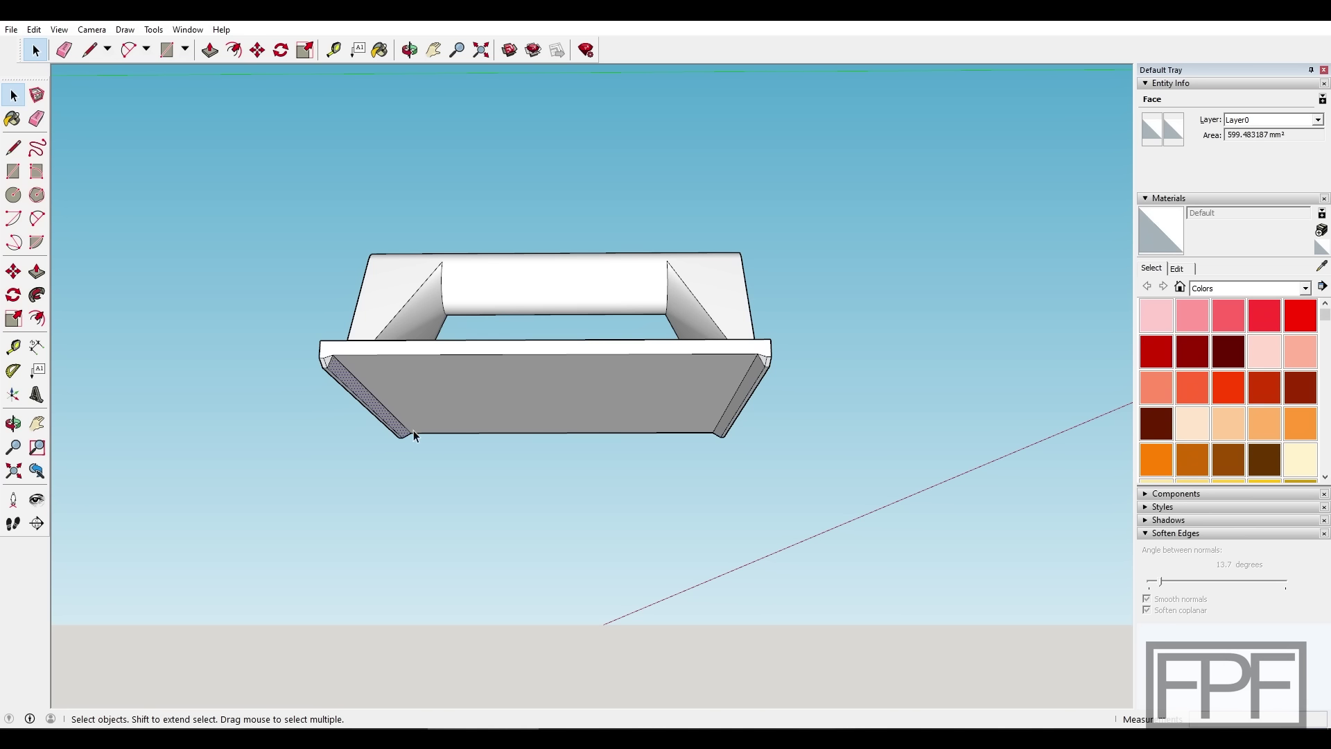
left_click(437, 451)
middle_click_drag(437, 452, 761, 582)
key("space")
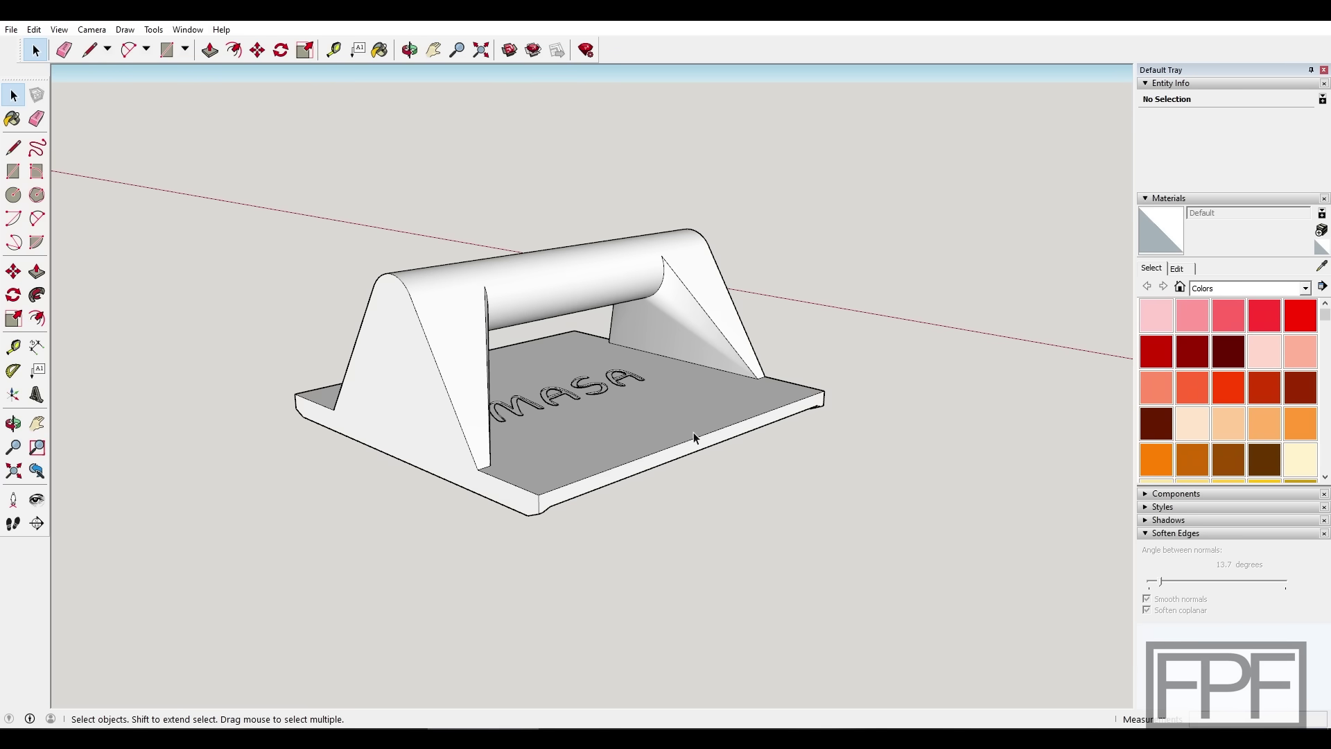
middle_click_drag(696, 437, 508, 392)
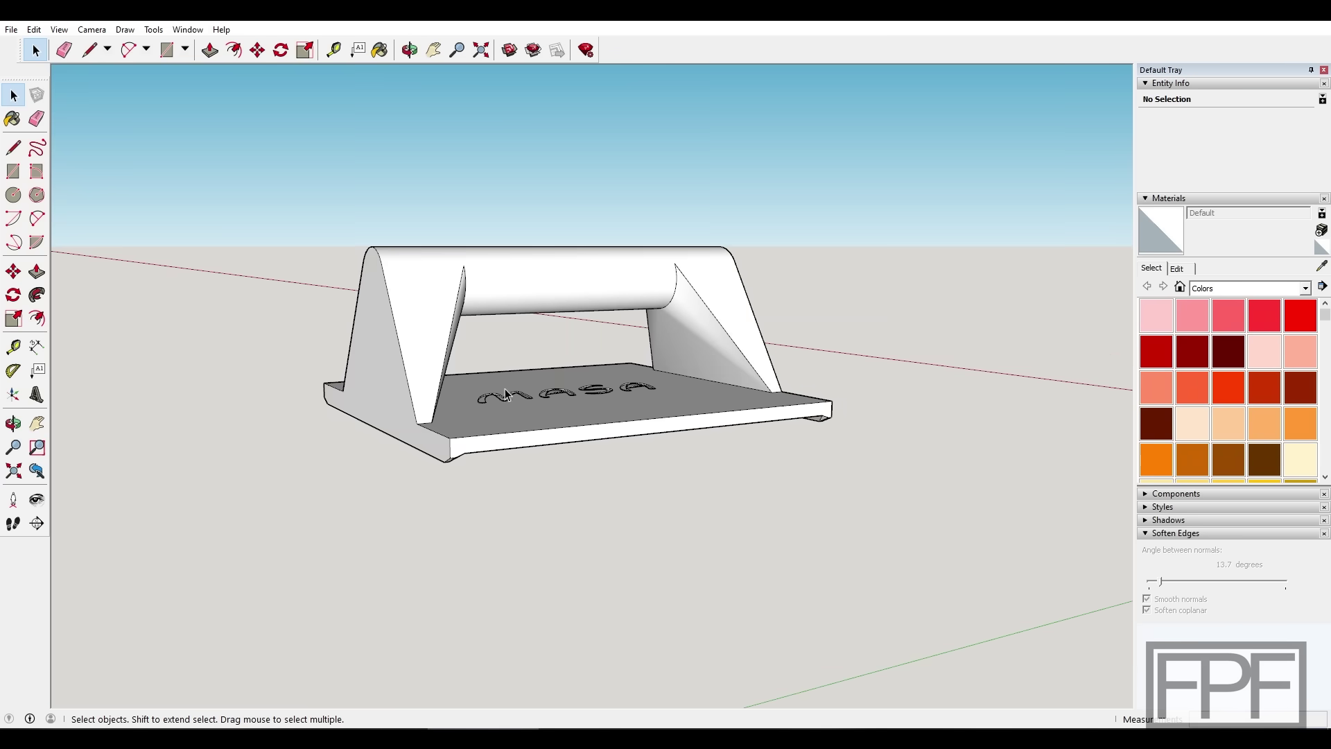
middle_click_drag(507, 448, 351, 402)
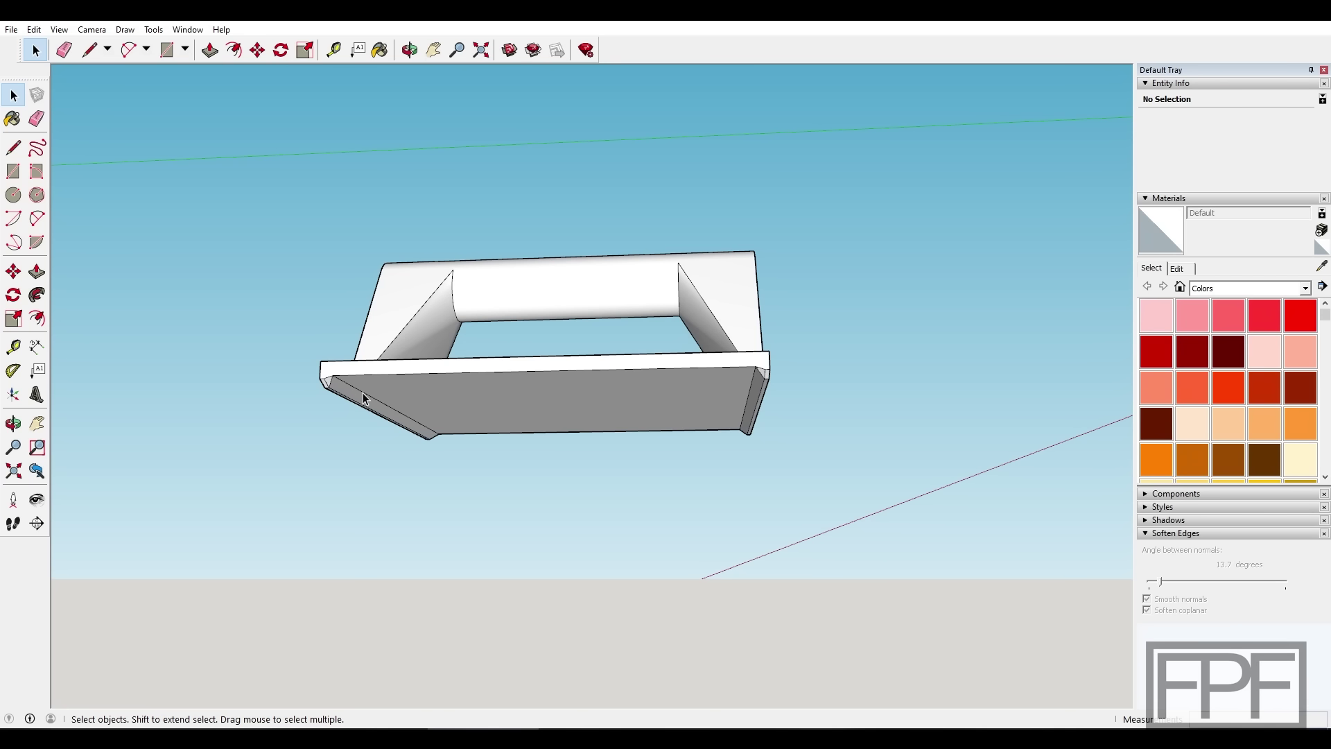
middle_click_drag(324, 336, 397, 384)
scroll(394, 411, "up", 2)
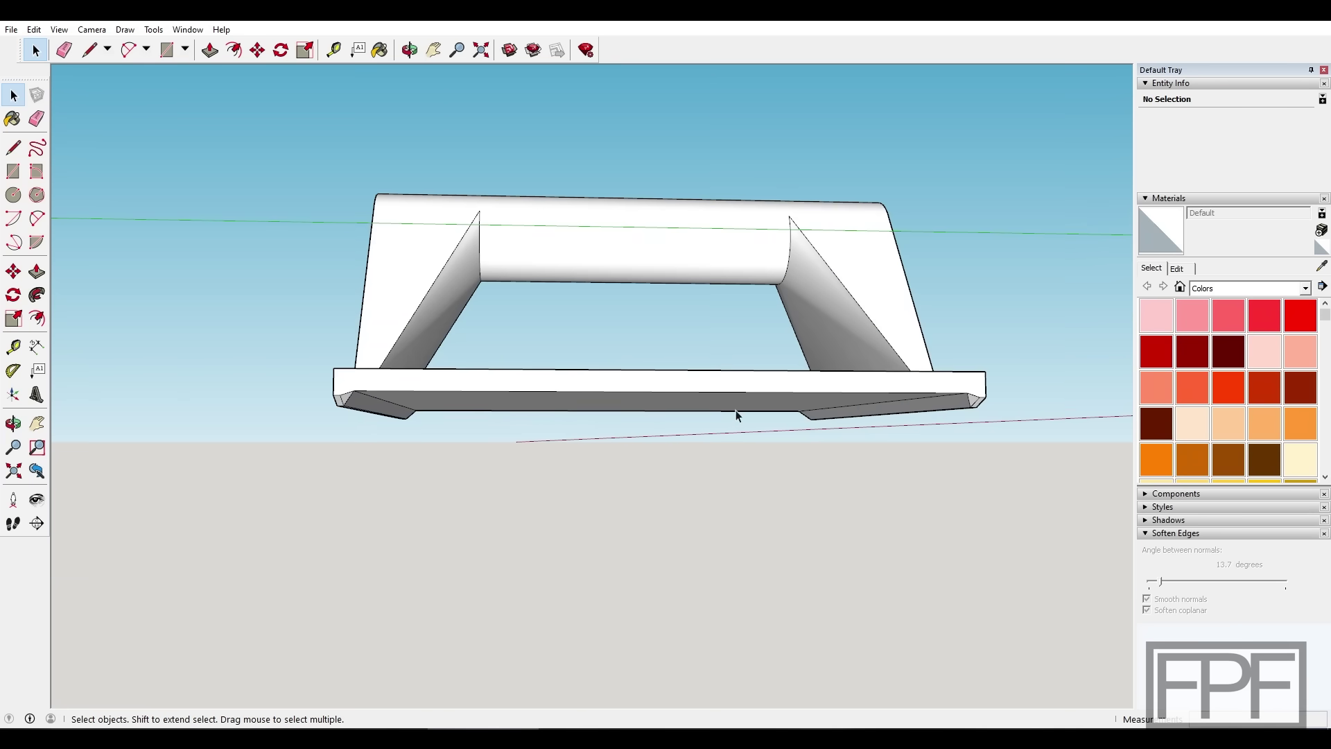
middle_click_drag(480, 409, 631, 456)
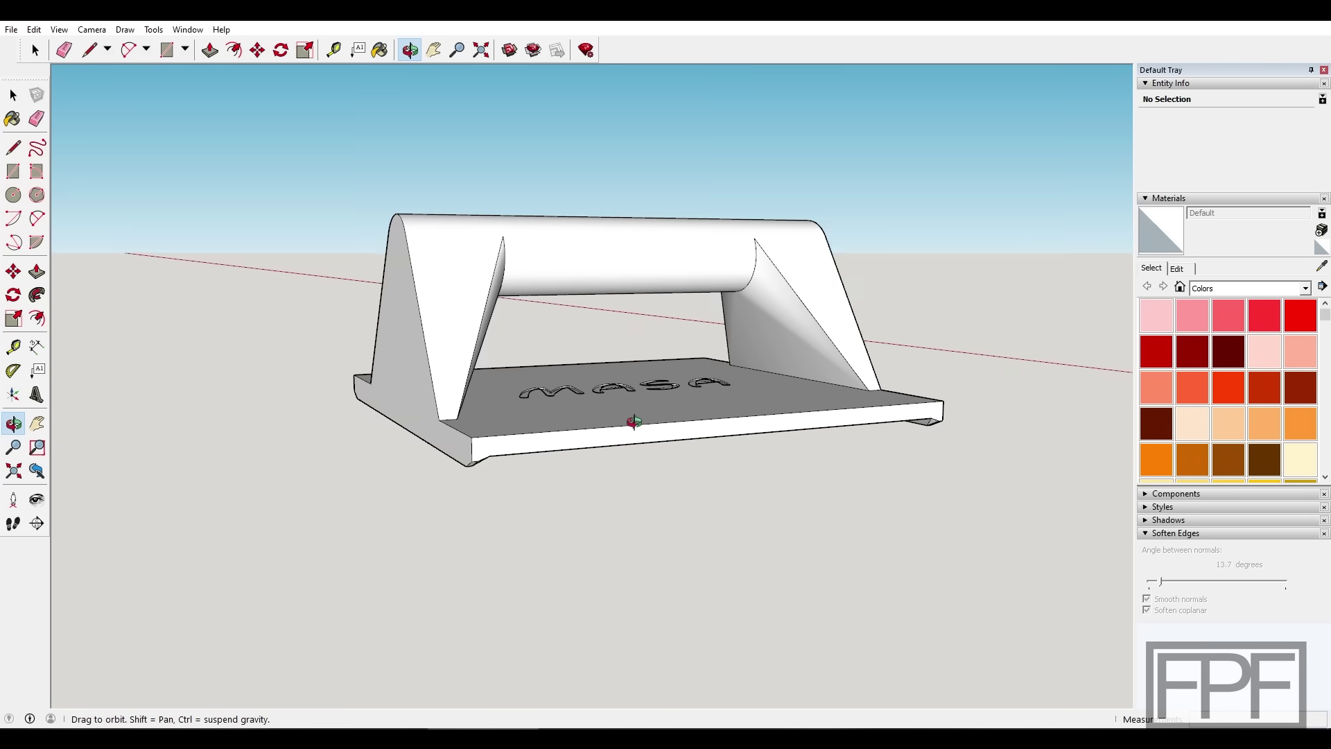
middle_click_drag(633, 416, 485, 325)
left_click(326, 332)
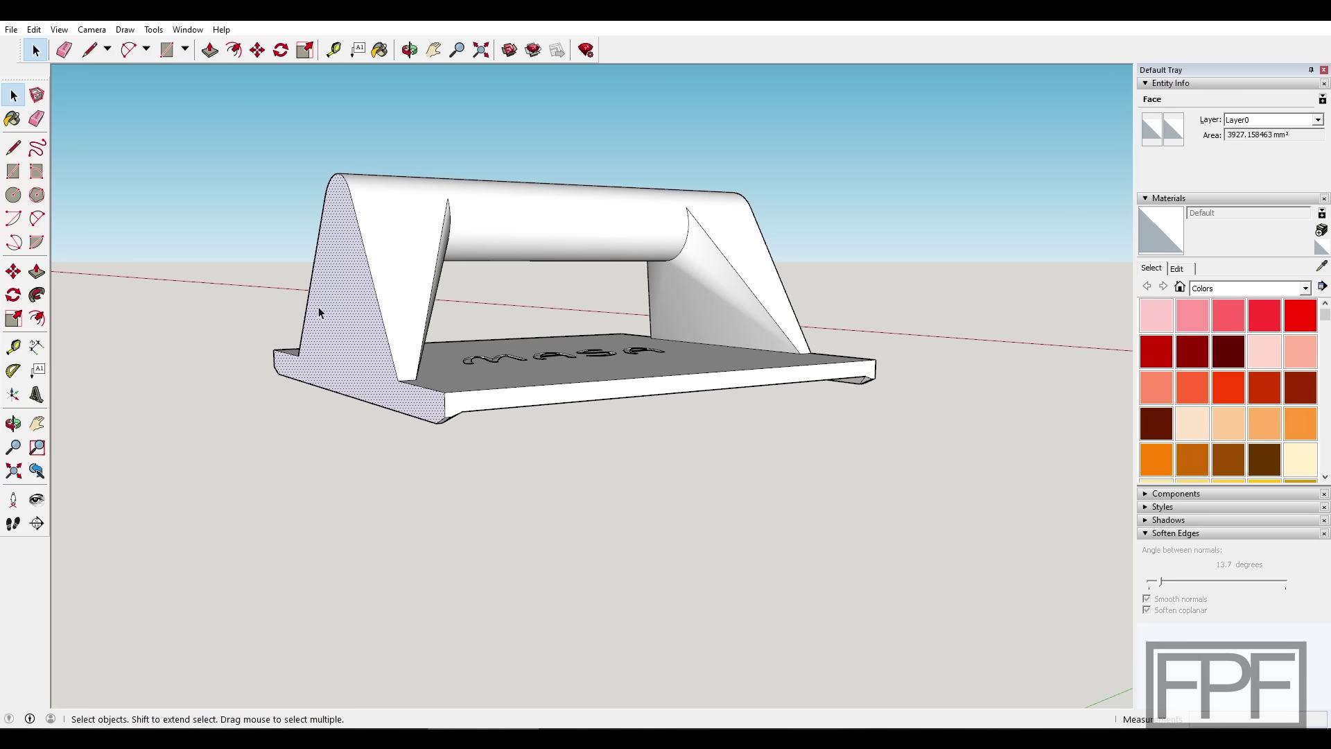
mouse_move(615, 316)
middle_mouse_down()
mouse_move(524, 314)
mouse_move(624, 322)
middle_mouse_up()
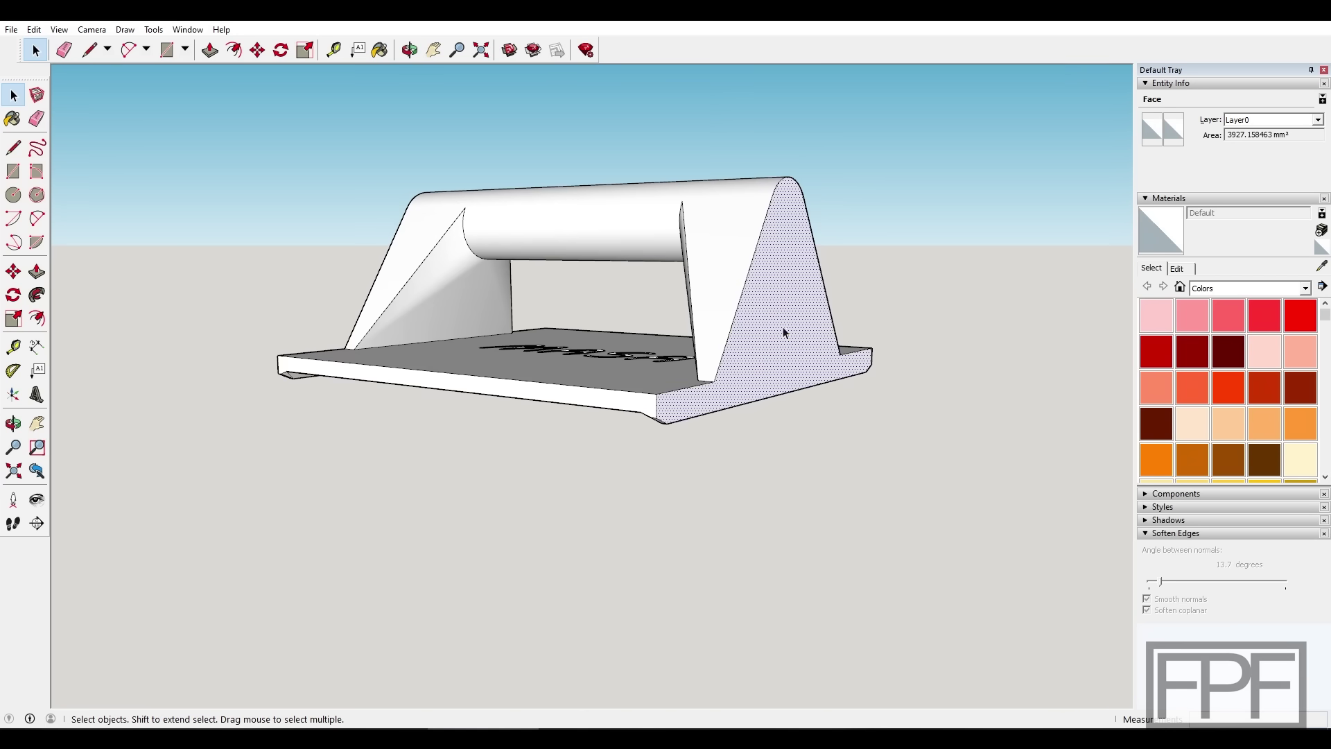
middle_click_drag(541, 315, 396, 350)
left_click(361, 301)
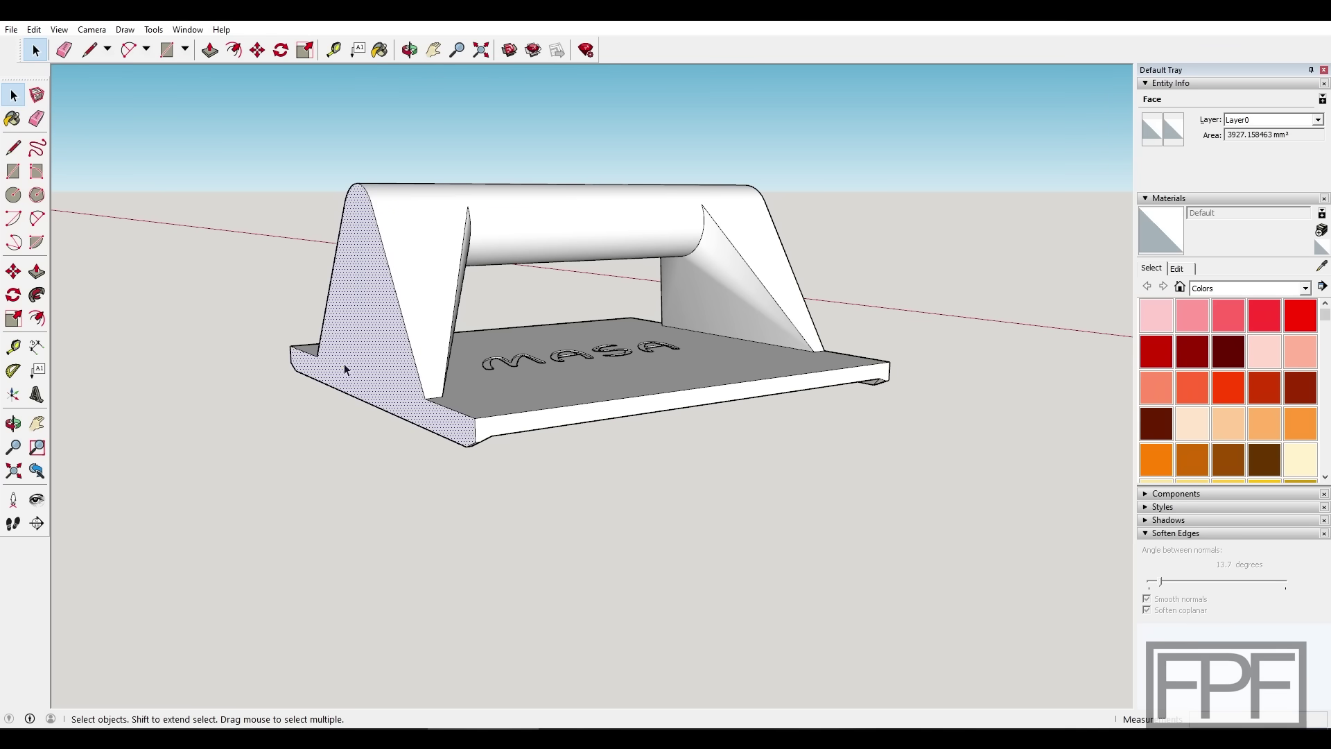
middle_click_drag(342, 289, 249, 297)
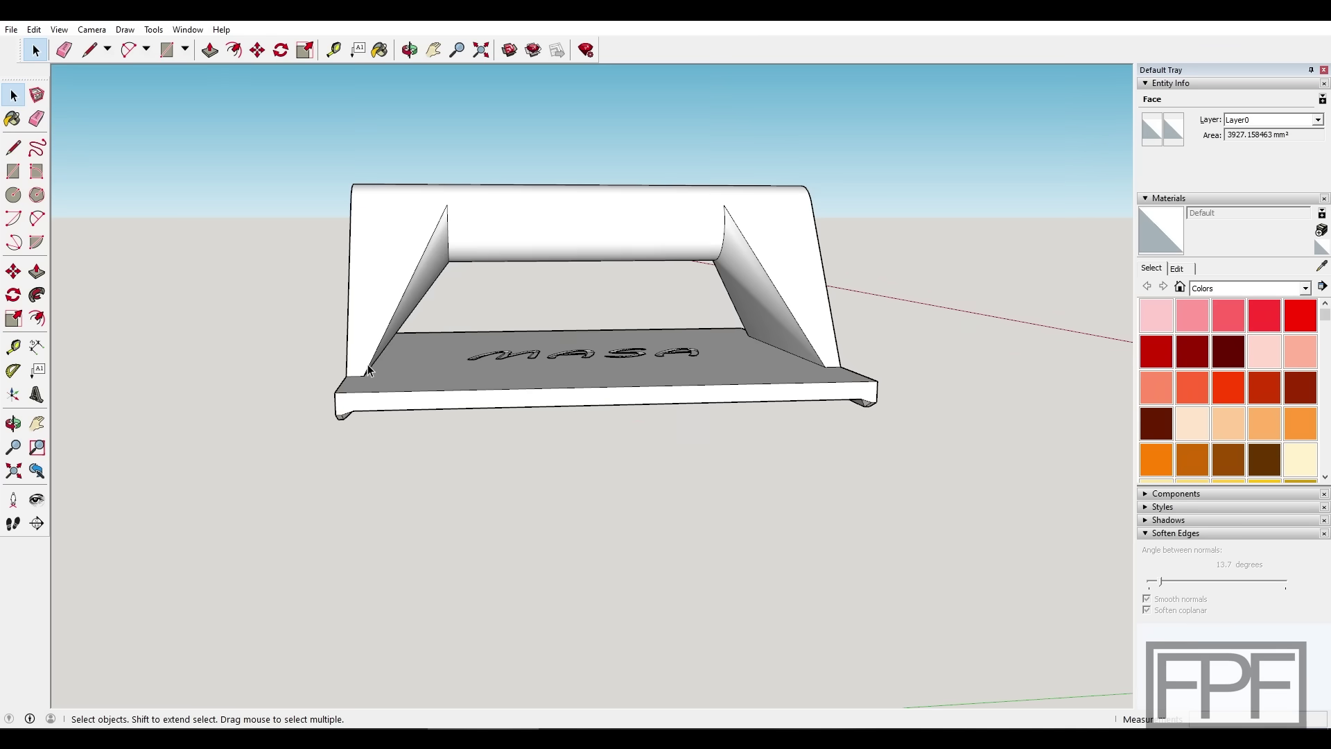
middle_click_drag(511, 247, 479, 253)
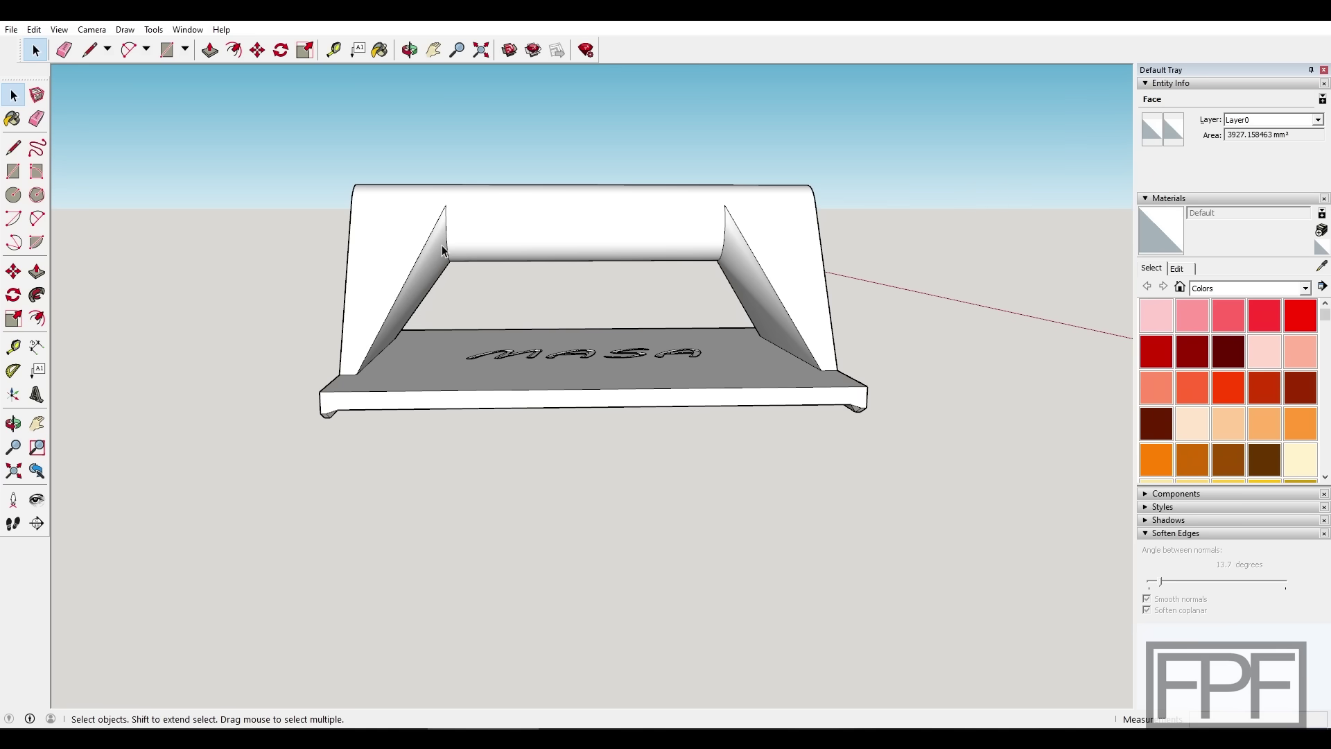
middle_click_drag(410, 289, 623, 258)
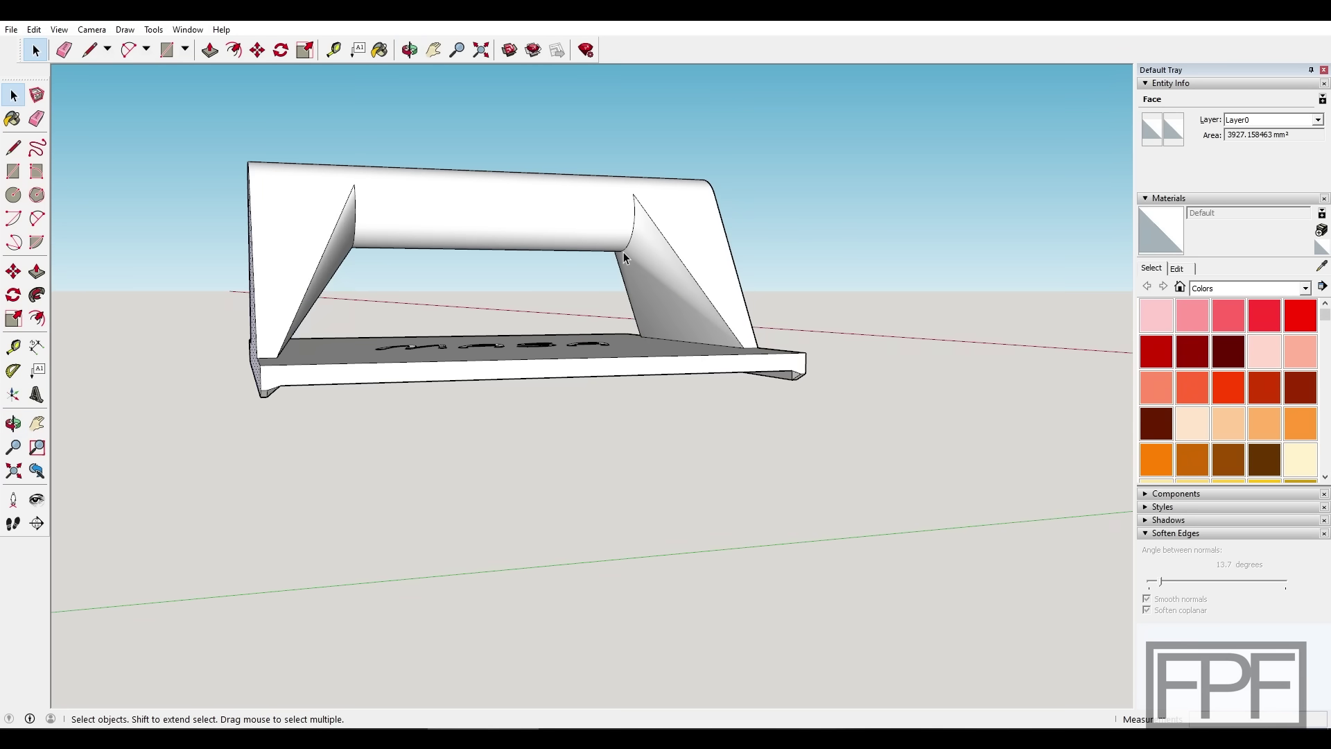
middle_click_drag(713, 318, 632, 277)
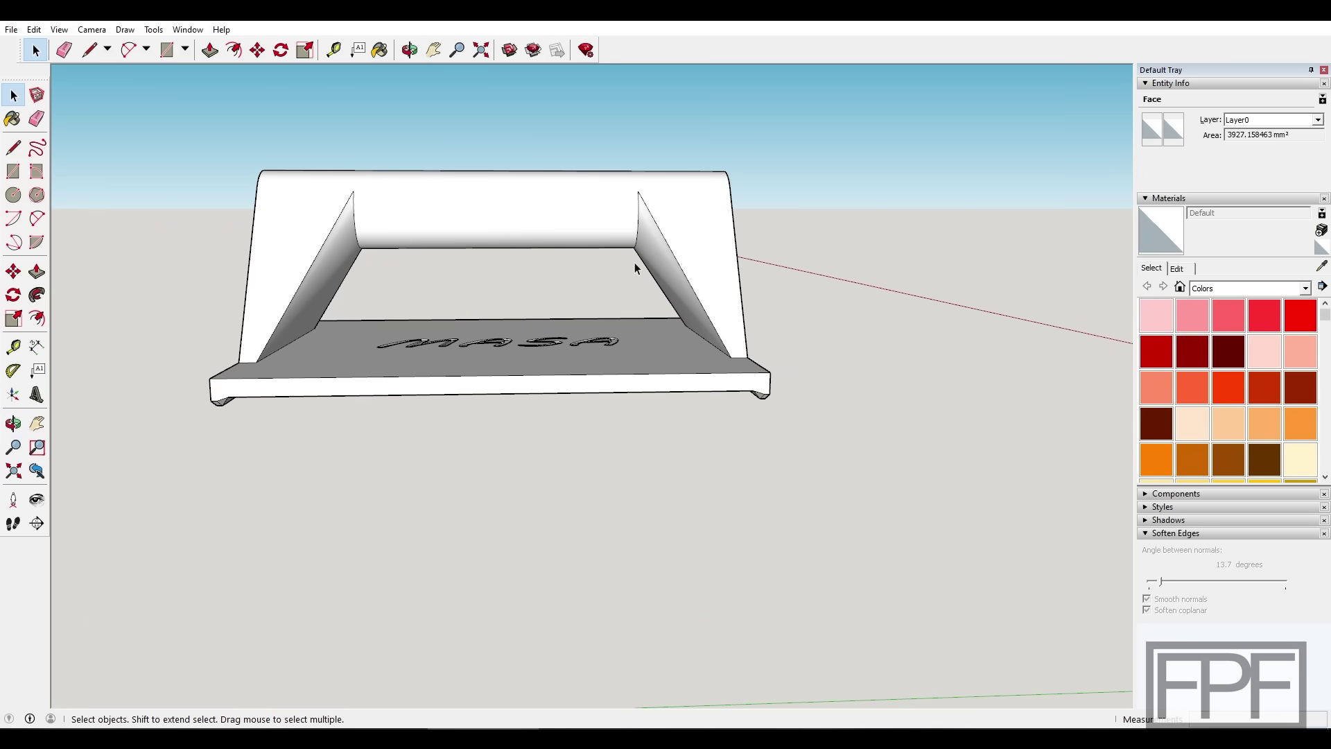
middle_click_drag(666, 336, 625, 327)
key("F4")
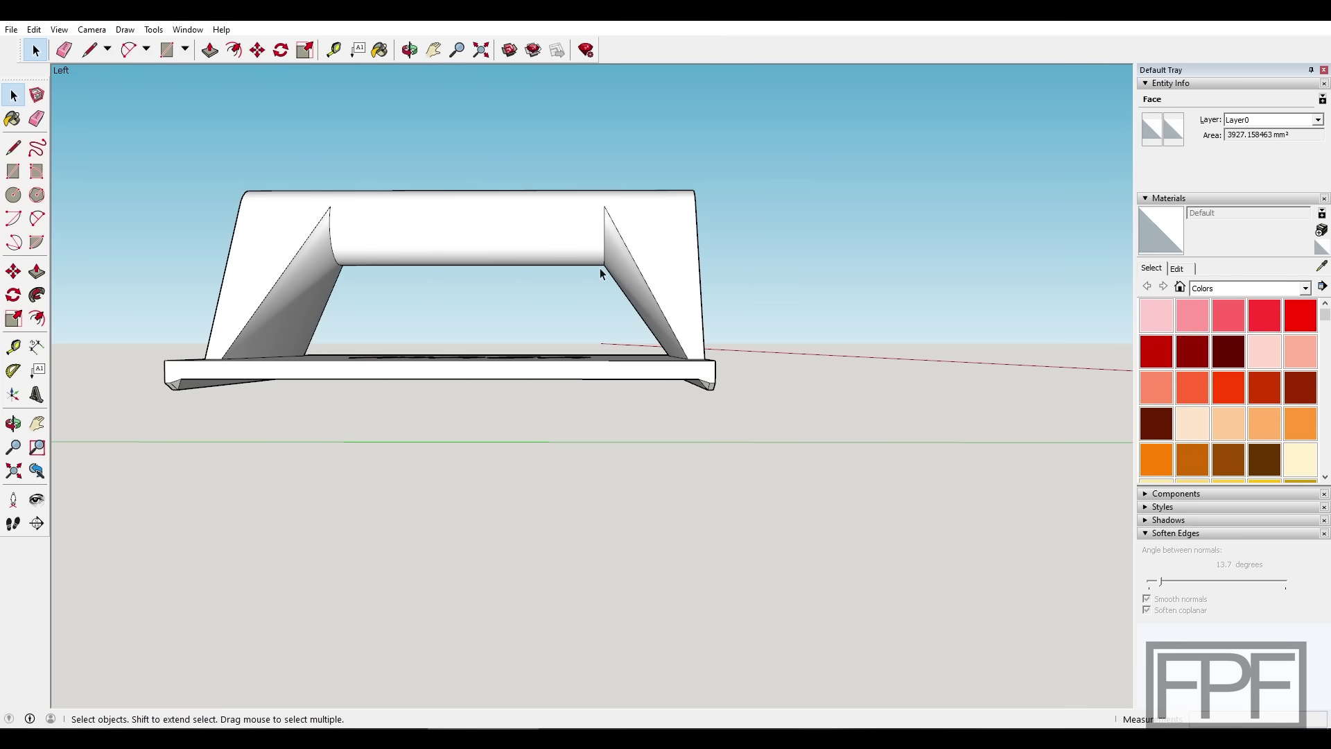
middle_click_drag(597, 277, 619, 307)
middle_click_drag(658, 360, 708, 455)
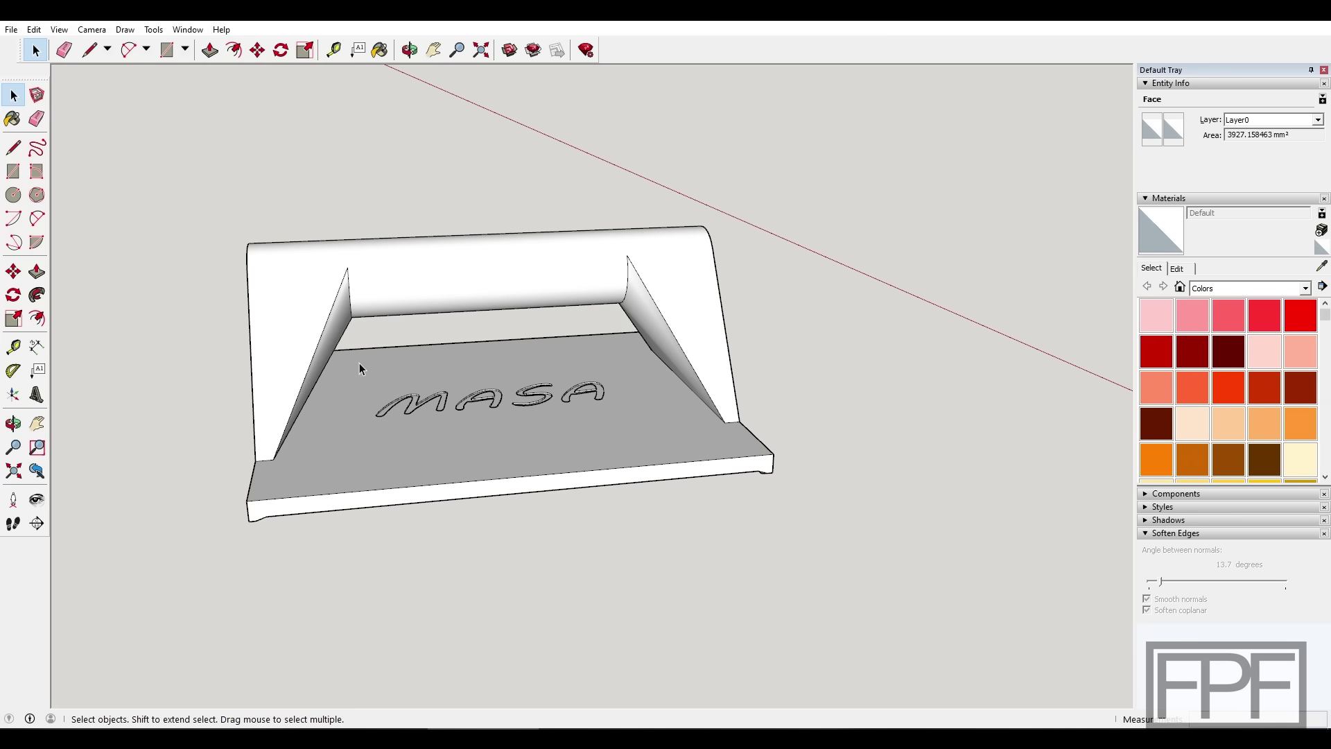
middle_click_drag(419, 379, 568, 278)
left_click(543, 294)
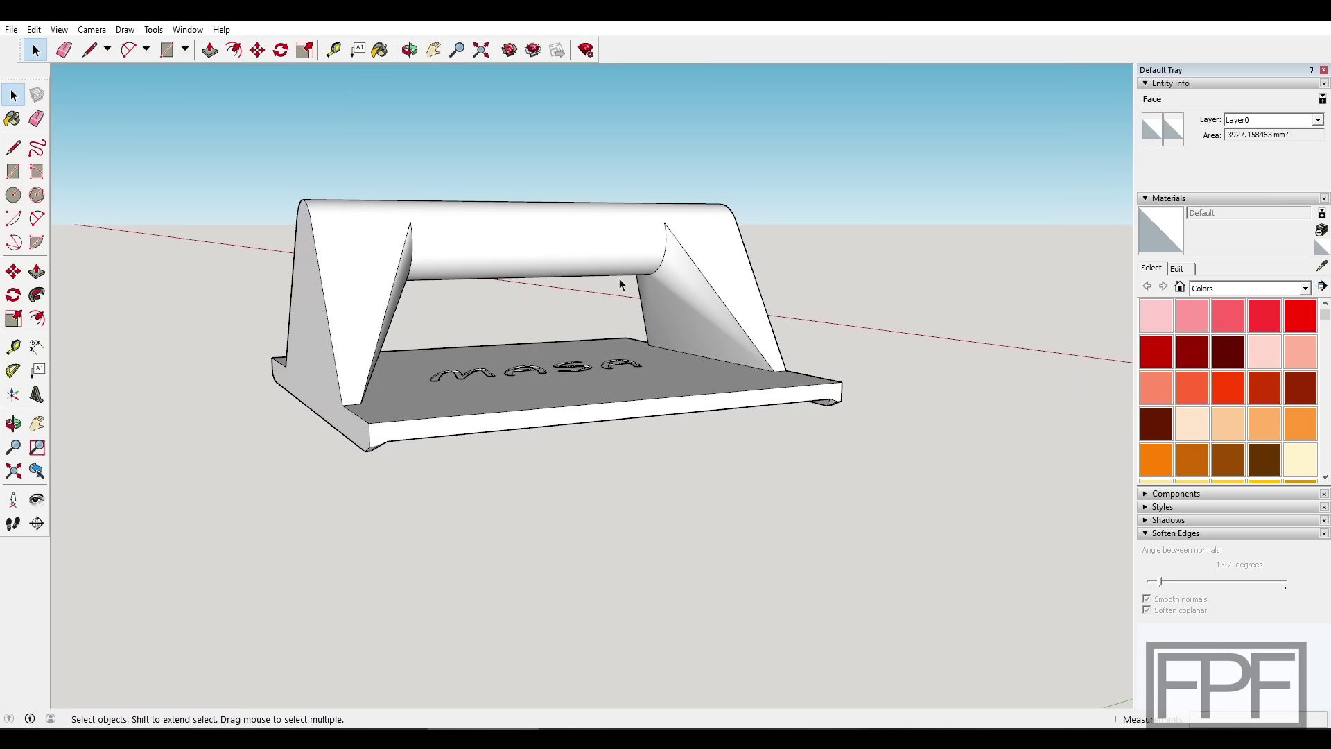
middle_click_drag(637, 244, 555, 416)
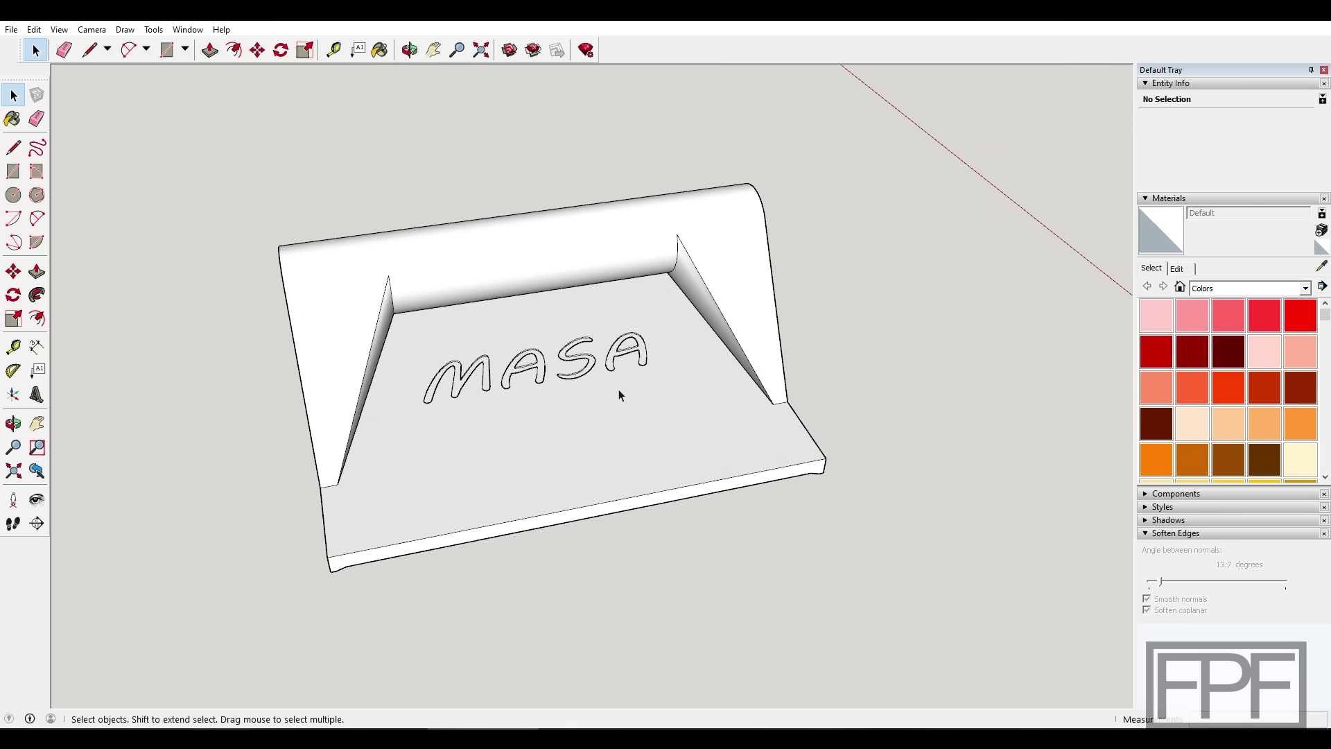
middle_click_drag(621, 389, 510, 303)
scroll(547, 375, "up", 3)
scroll(503, 350, "down", 3)
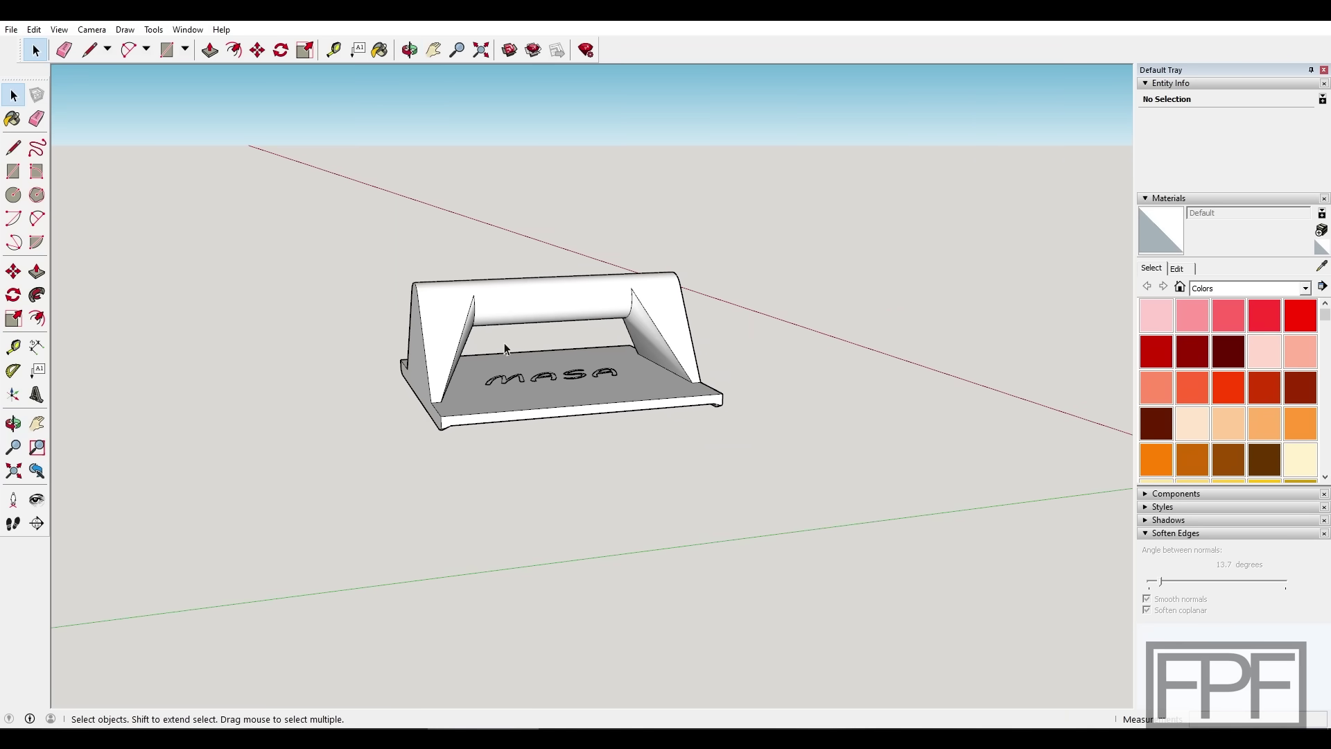
middle_click_drag(503, 350, 500, 291)
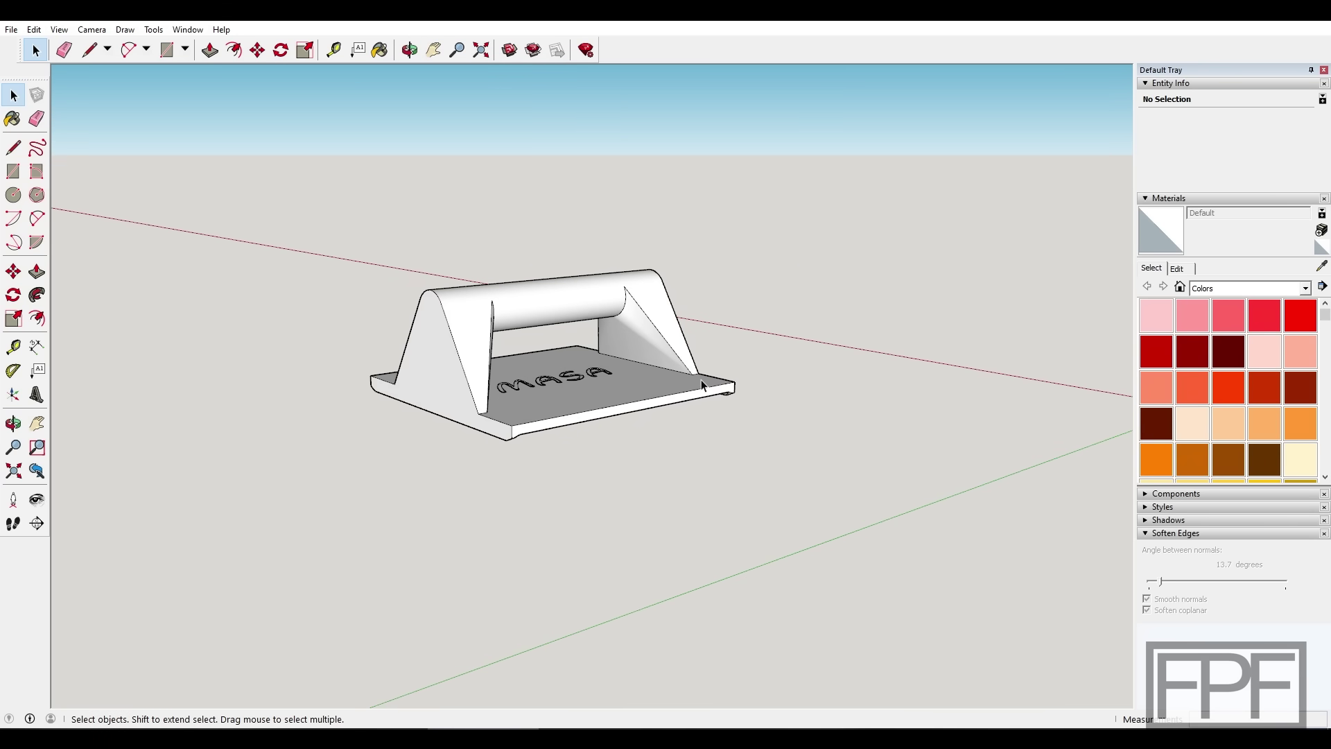
middle_click_drag(527, 346, 544, 388)
scroll(484, 357, "up", 2)
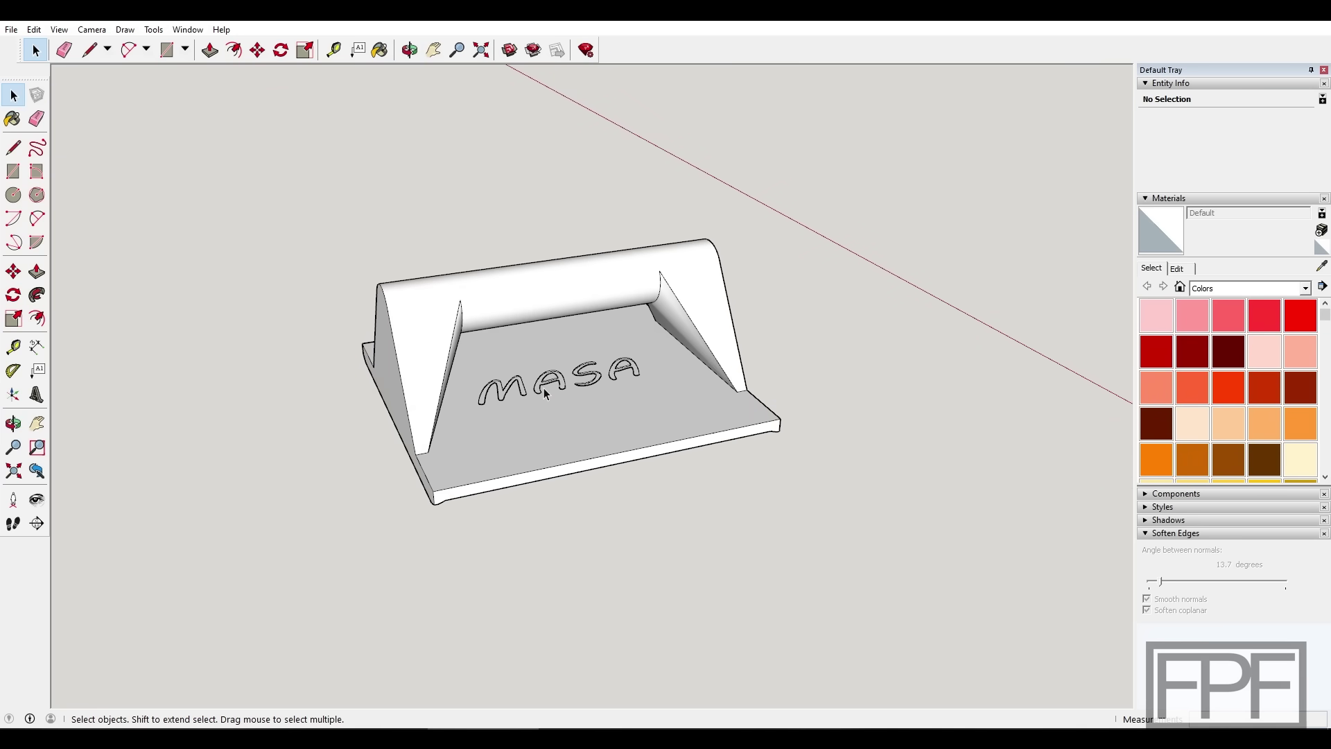